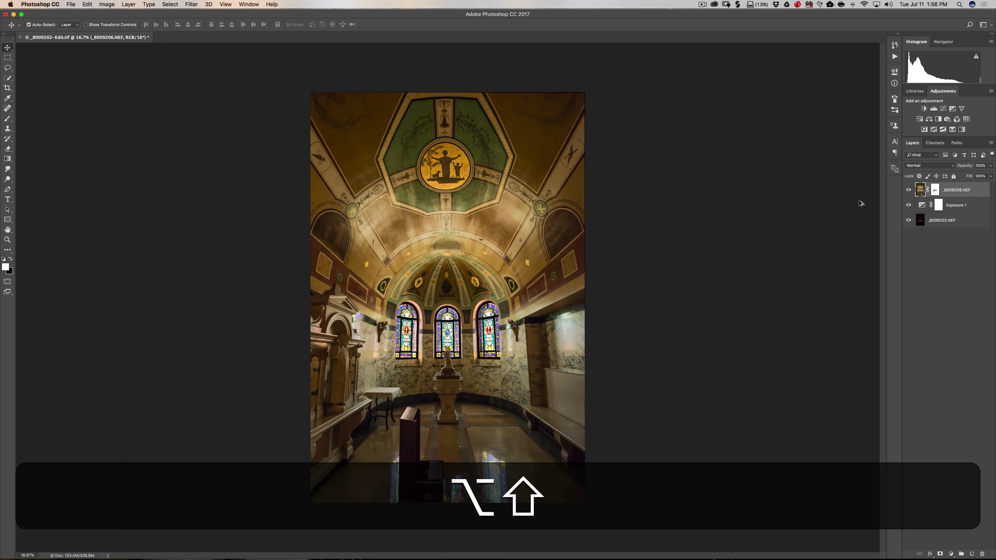
# - Stamp all visible layers into a new layer on top and check it by toggling the visibility of the layers
pyautogui.press('alt+shift+super+e')
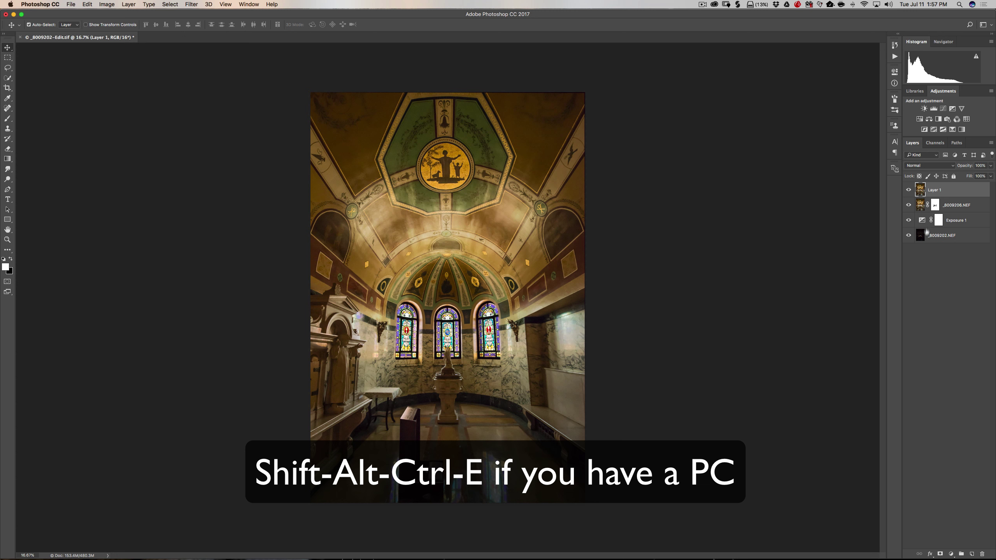
pyautogui.click(908, 205)
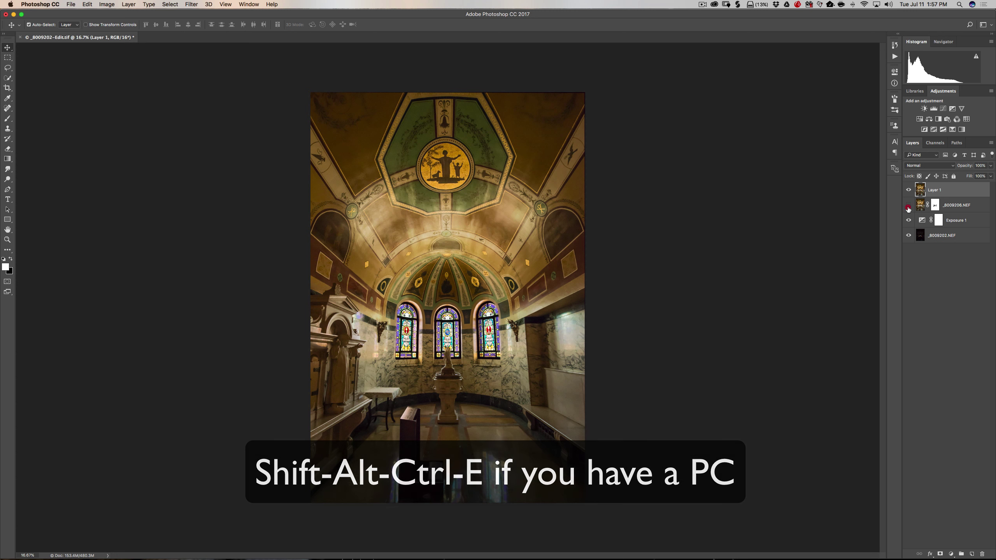
pyautogui.click(908, 235)
pyautogui.click(907, 236)
pyautogui.click(907, 221)
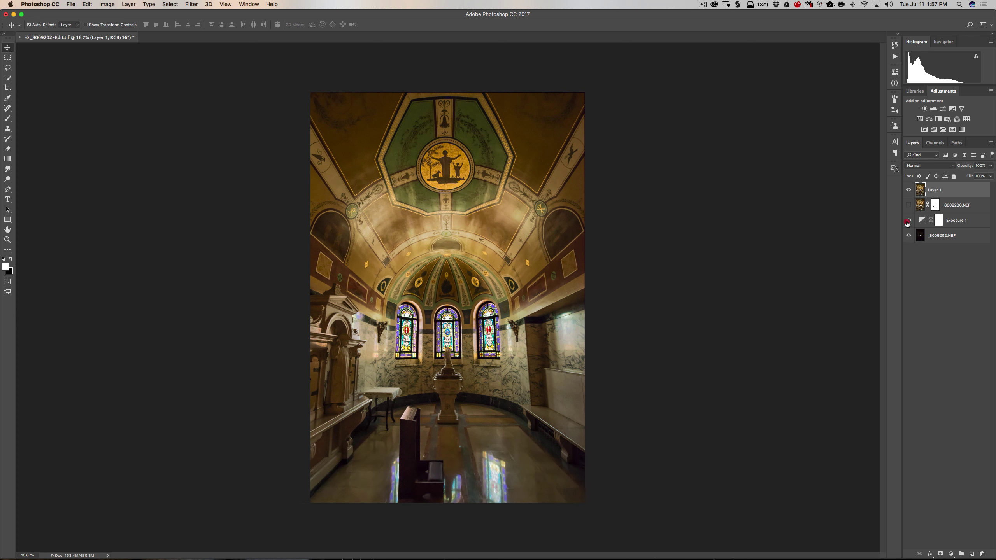
pyautogui.click(908, 205)
pyautogui.click(909, 191)
pyautogui.click(909, 190)
# - Convert the stamped Layer 1 to a smart object
pyautogui.rightClick(957, 192)
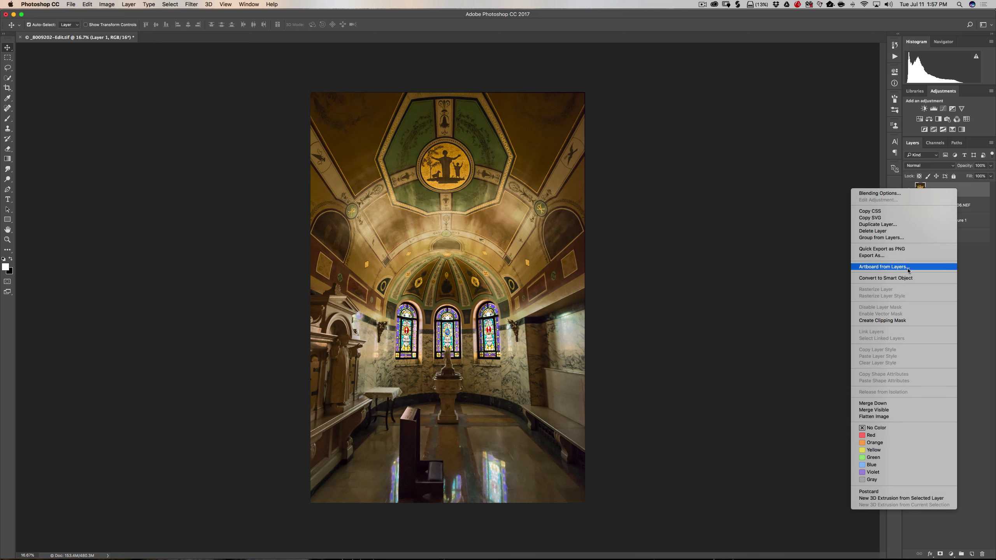
pyautogui.click(881, 279)
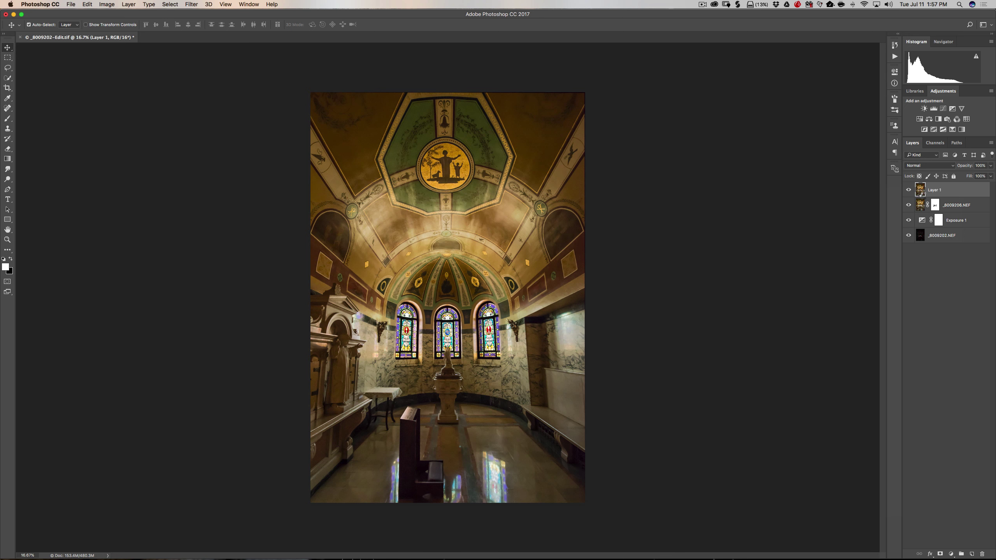
pyautogui.moveTo(920, 194); pyautogui.dragTo(918, 194)
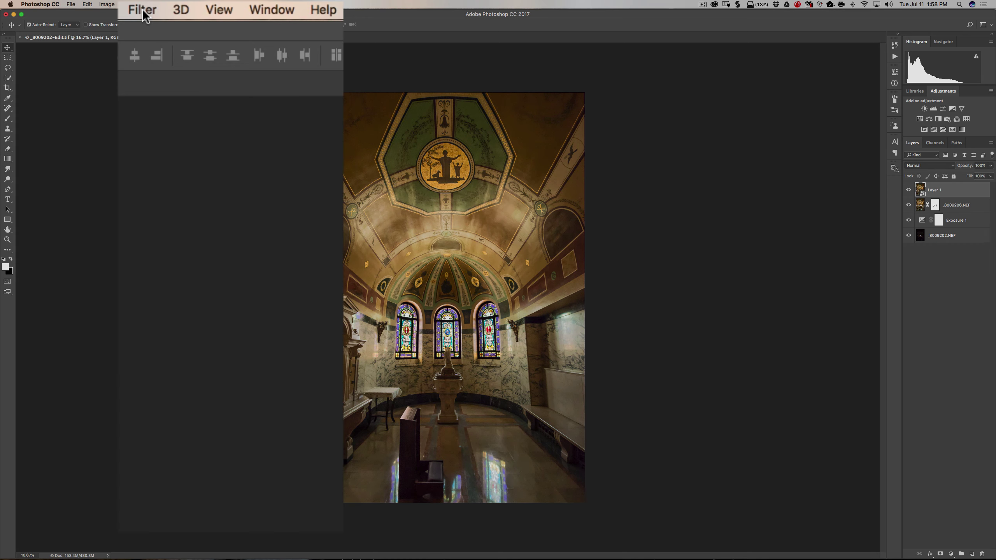
# - Apply a Camera Raw filter to Layer 1 with Exposure -0.15, Highlights -100, Whites -100, Clarity -43 and Saturation -28
pyautogui.click(191, 4)
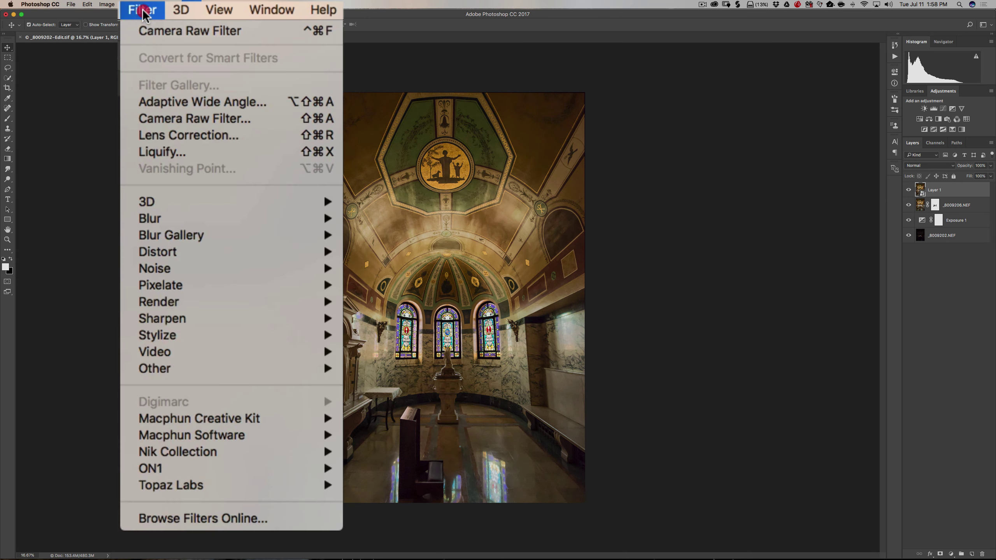
pyautogui.click(172, 122)
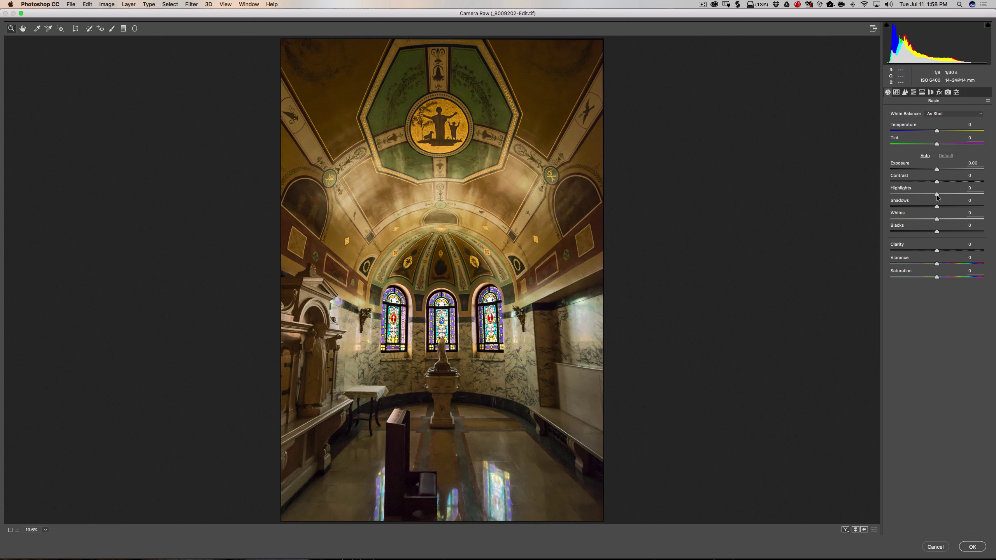
pyautogui.moveTo(937, 194); pyautogui.dragTo(804, 207)
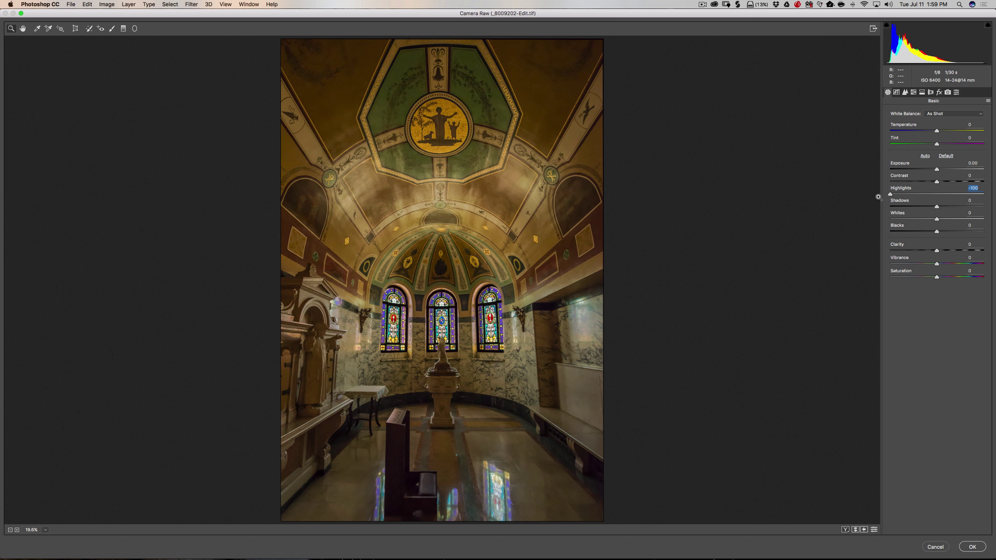
pyautogui.moveTo(937, 219); pyautogui.dragTo(839, 216)
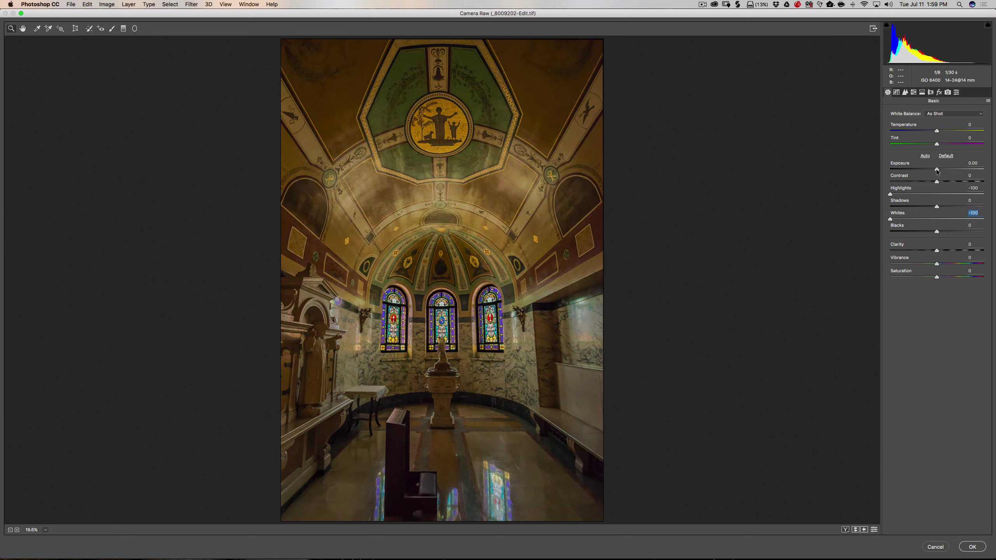
pyautogui.moveTo(937, 171); pyautogui.dragTo(936, 171)
pyautogui.moveTo(936, 253); pyautogui.dragTo(924, 277)
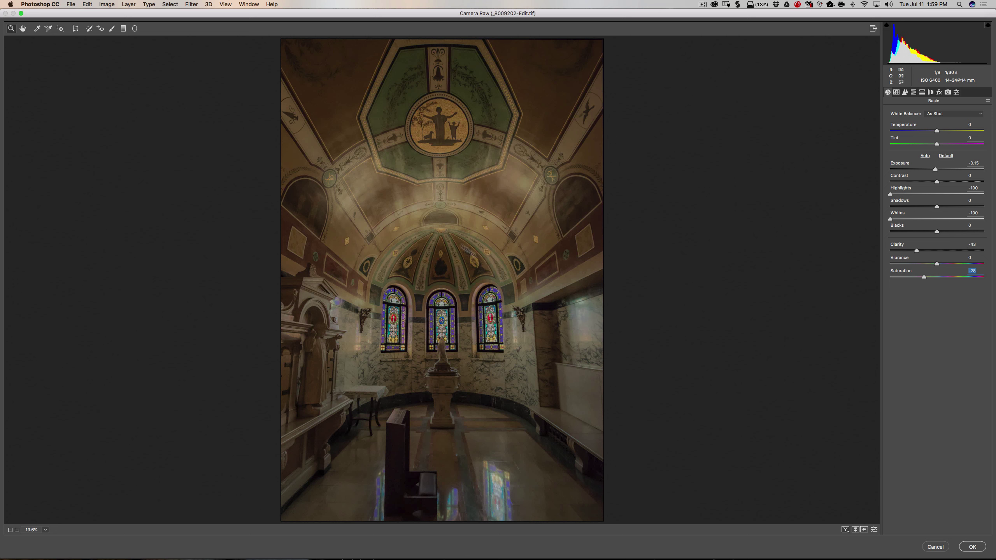
pyautogui.click(978, 548)
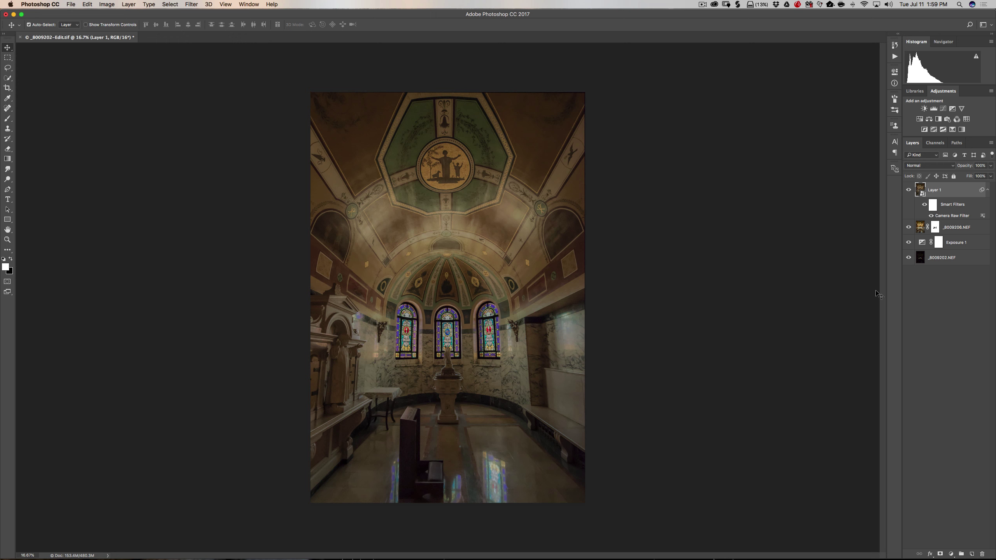
# - Invert the smart filter mask of Layer 1 to black and toggle the layer's visibility to compare
pyautogui.click(934, 207)
pyautogui.click(934, 204)
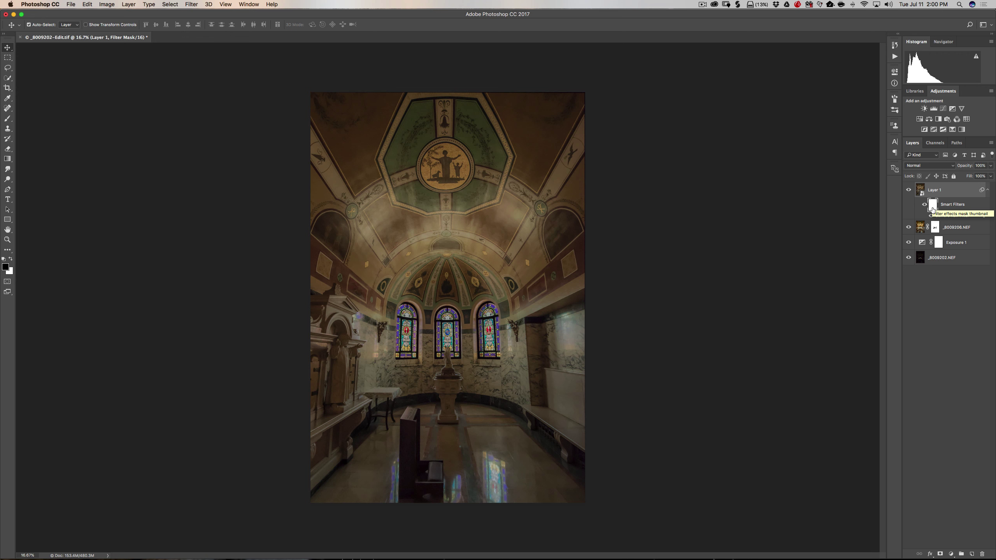
pyautogui.press('super')
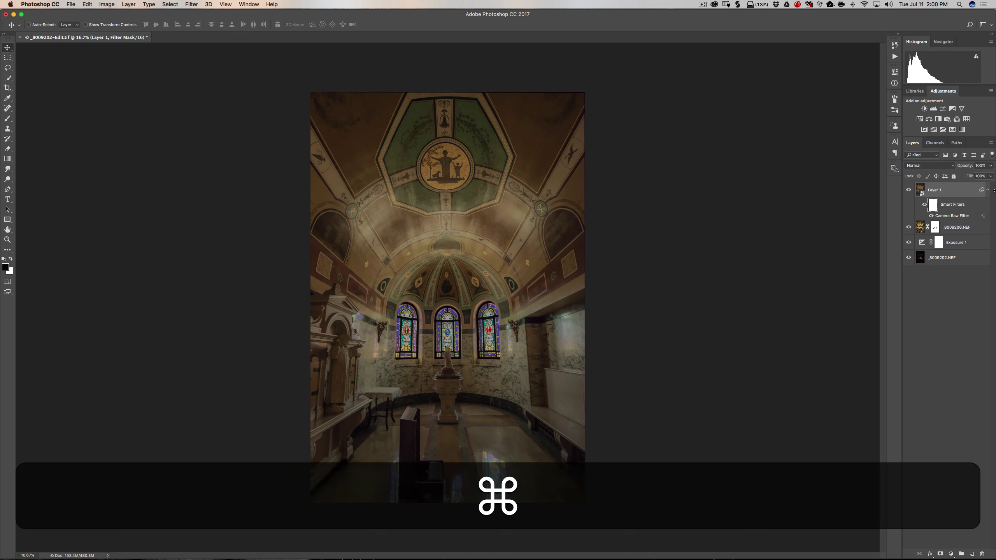
pyautogui.press('super+i')
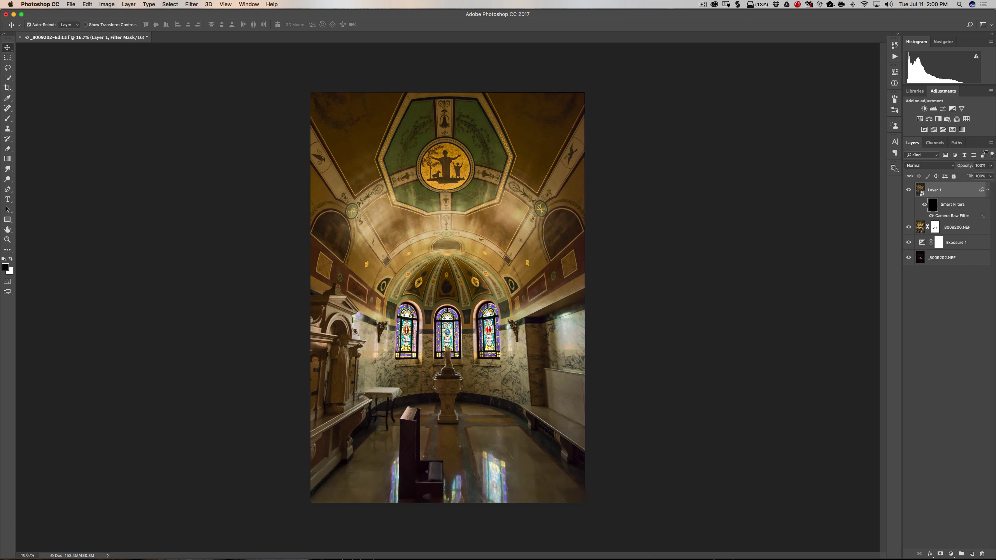
pyautogui.click(909, 190)
pyautogui.click(909, 191)
pyautogui.click(908, 191)
pyautogui.click(910, 192)
pyautogui.click(909, 191)
pyautogui.click(908, 191)
# - Set up a soft 200 px brush with 0% hardness and white as the foreground colour
pyautogui.press('b')
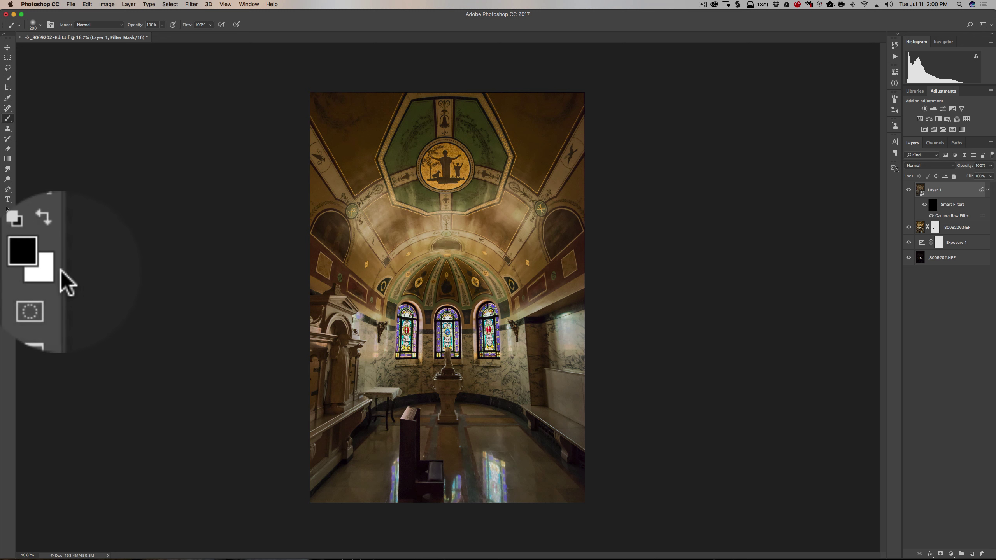
pyautogui.press('d')
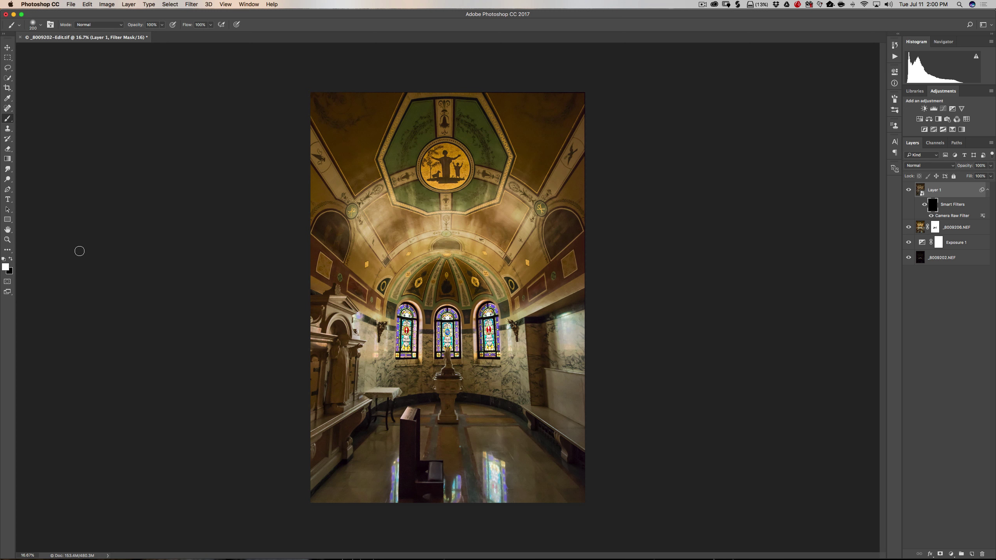
pyautogui.press('x')
pyautogui.press('x')
pyautogui.click(33, 24)
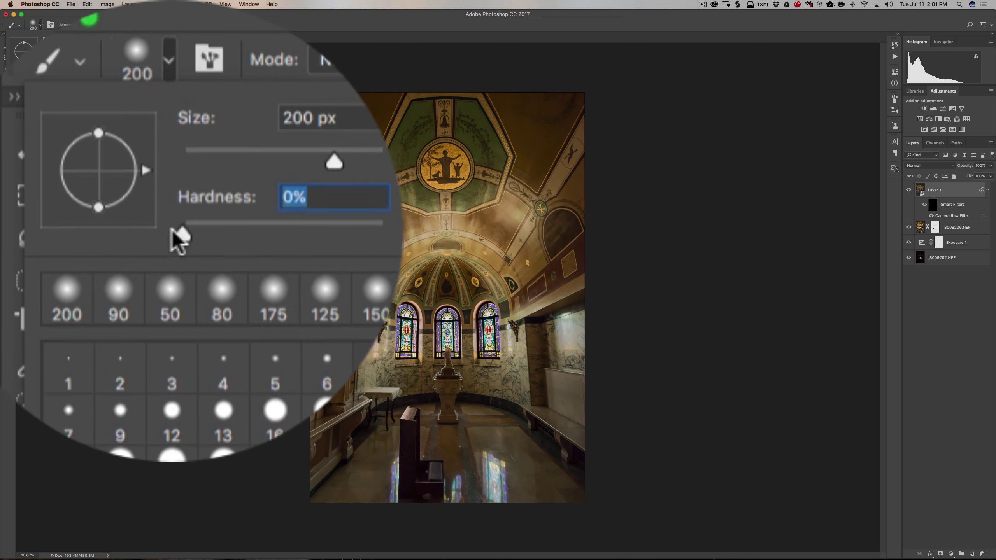
pyautogui.press('Return')
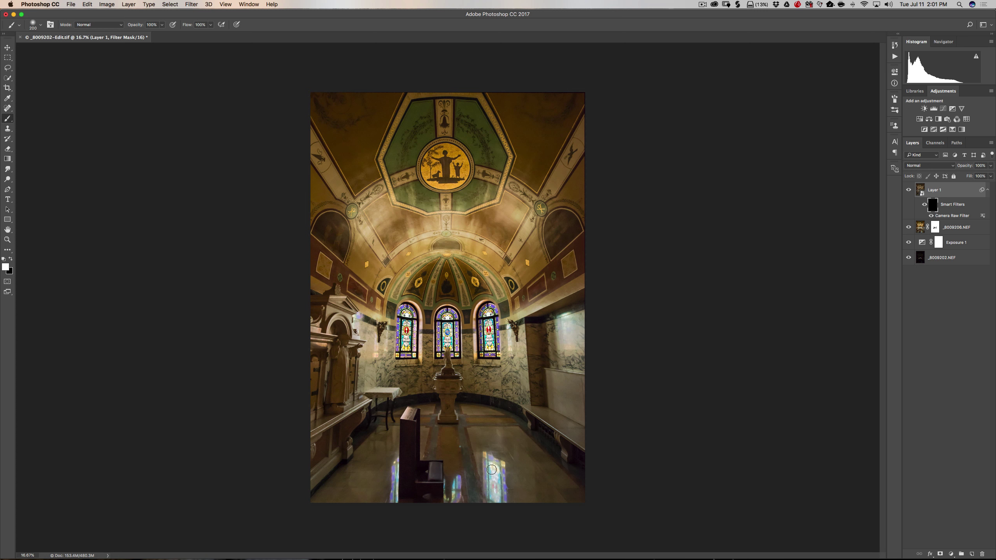
# - Paint white on the smart filter mask over the window reflections on the floor, starting with a 100 px brush and reducing its size
pyautogui.press('[')
pyautogui.moveTo(502, 464)
pyautogui.mouseDown()
pyautogui.moveTo(503, 501)
pyautogui.moveTo(499, 467)
pyautogui.moveTo(486, 459)
pyautogui.moveTo(485, 477)
pyautogui.moveTo(486, 459)
pyautogui.moveTo(486, 498)
pyautogui.moveTo(495, 502)
pyautogui.moveTo(497, 475)
pyautogui.moveTo(495, 465)
pyautogui.moveTo(490, 497)
pyautogui.mouseUp()
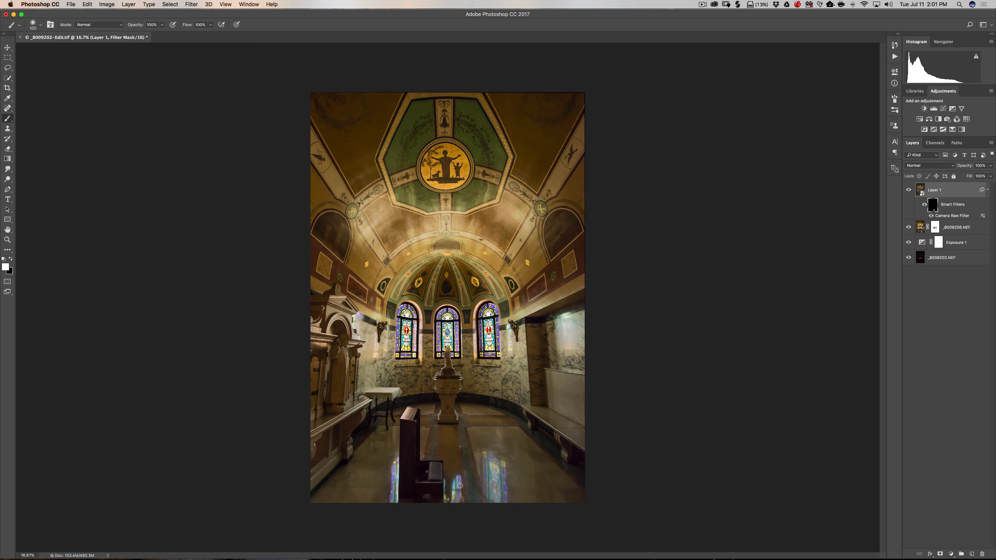
pyautogui.moveTo(459, 477)
pyautogui.mouseDown()
pyautogui.moveTo(454, 500)
pyautogui.moveTo(459, 484)
pyautogui.mouseUp()
pyautogui.moveTo(455, 482)
pyautogui.mouseDown()
pyautogui.moveTo(456, 472)
pyautogui.moveTo(397, 464)
pyautogui.moveTo(391, 499)
pyautogui.moveTo(398, 464)
pyautogui.moveTo(396, 486)
pyautogui.mouseUp()
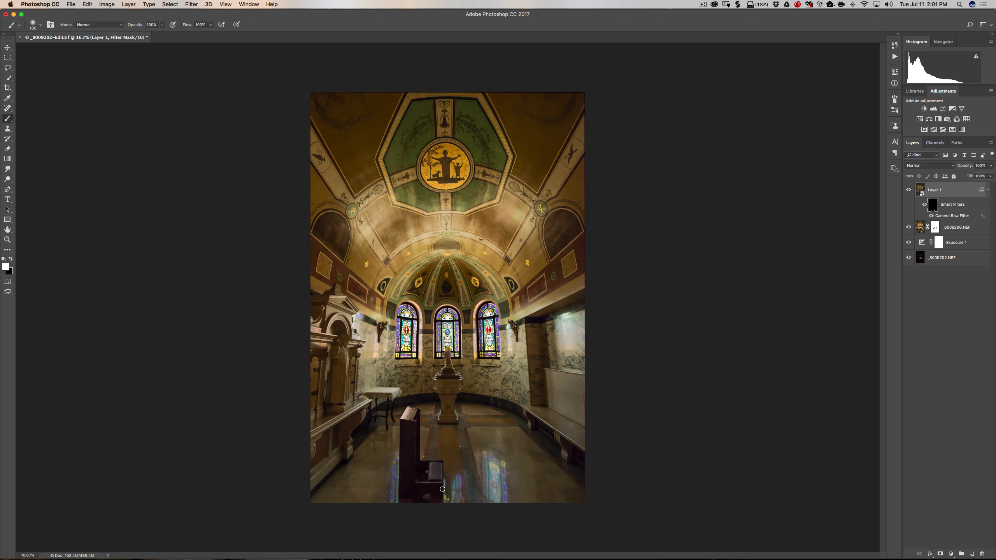
pyautogui.press('[')
pyautogui.press('[')
pyautogui.press('[')
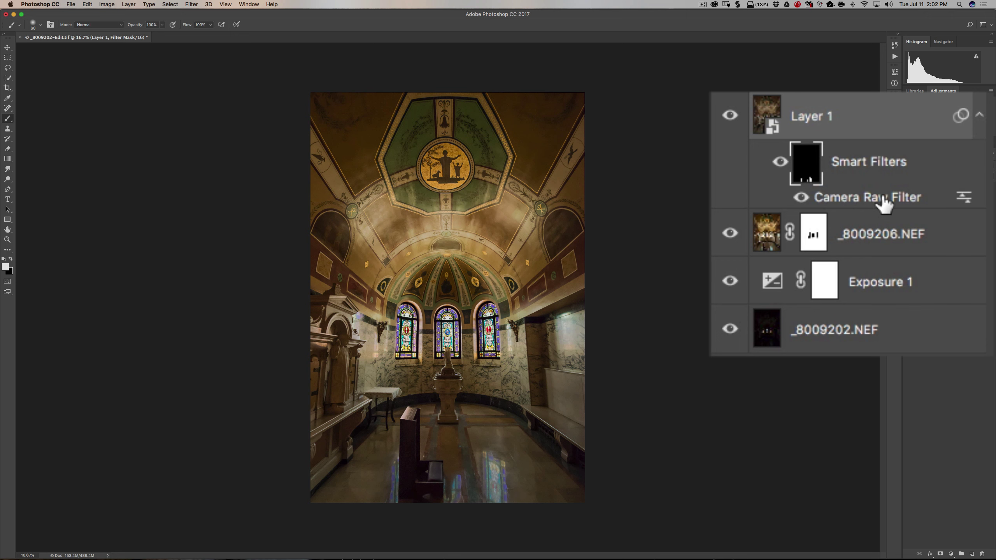
# - Reopen the Camera Raw smart filter on Layer 1 and lower Saturation to about -55
pyautogui.click(957, 216)
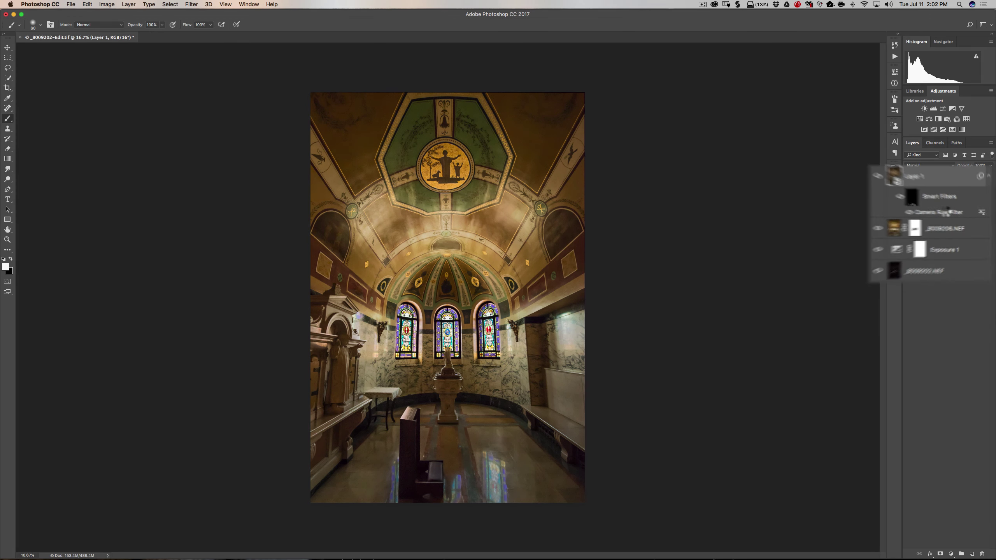
pyautogui.doubleClick(957, 216)
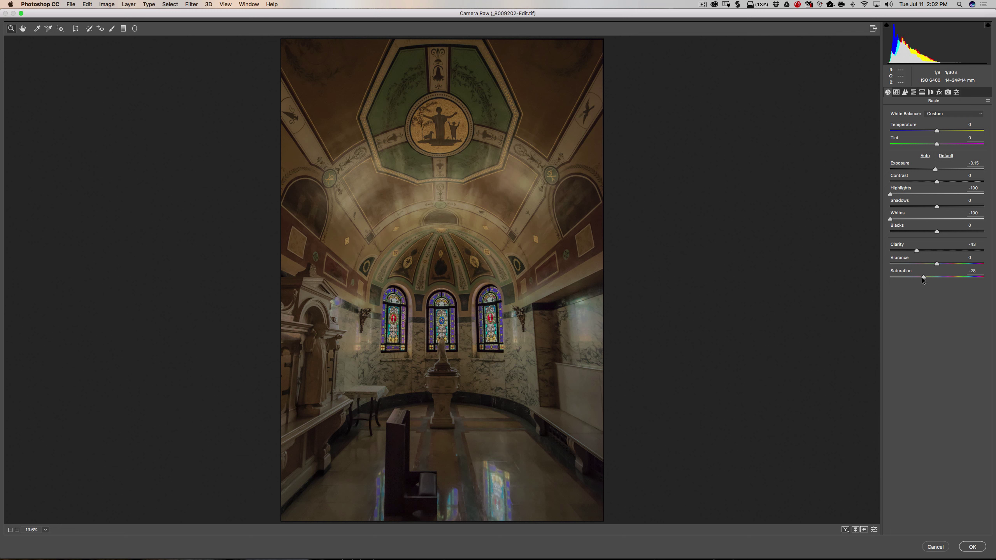
pyautogui.moveTo(923, 278); pyautogui.dragTo(910, 277)
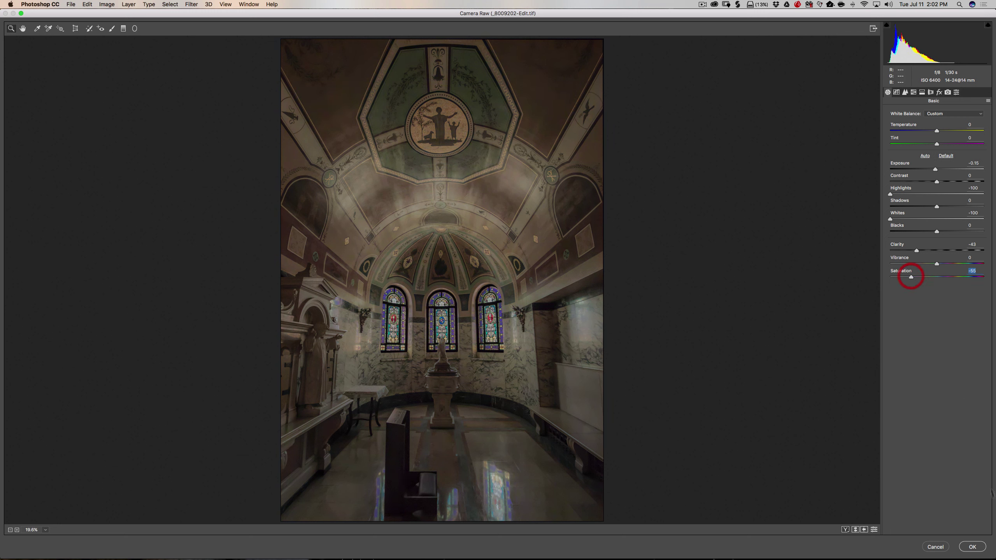
pyautogui.click(972, 547)
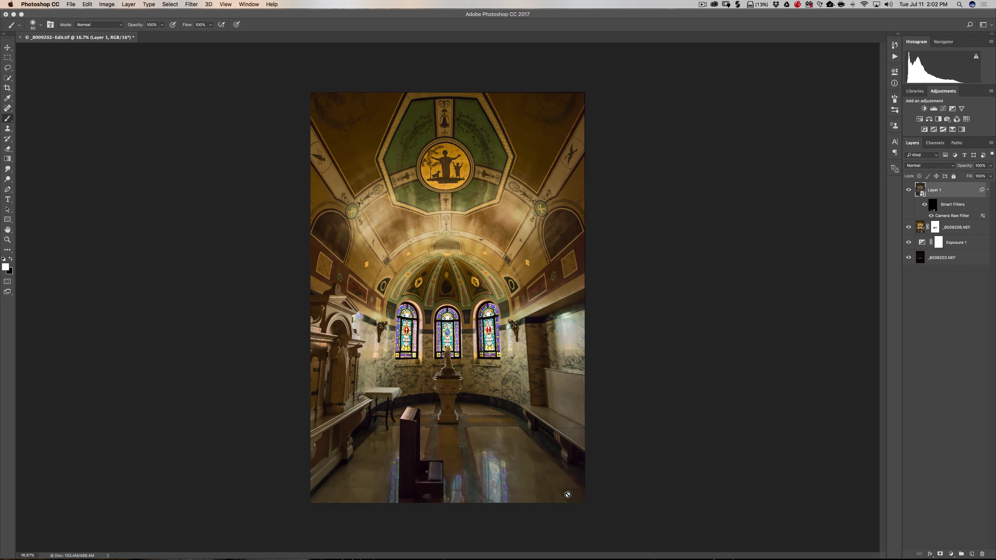
# - Compare the floor reflections with Layer 1 hidden and shown
pyautogui.click(909, 190)
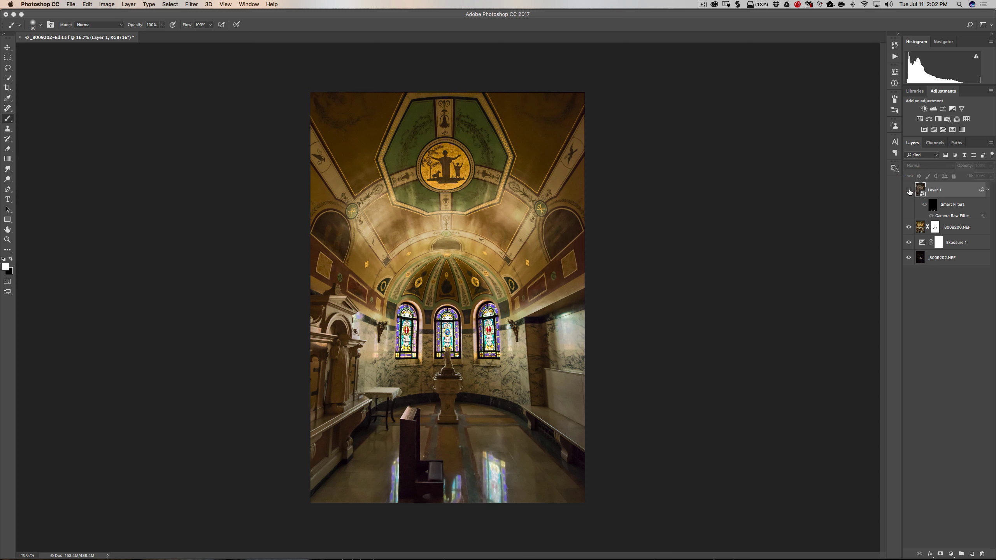
pyautogui.click(909, 190)
pyautogui.click(909, 191)
pyautogui.click(909, 191)
pyautogui.click(909, 191)
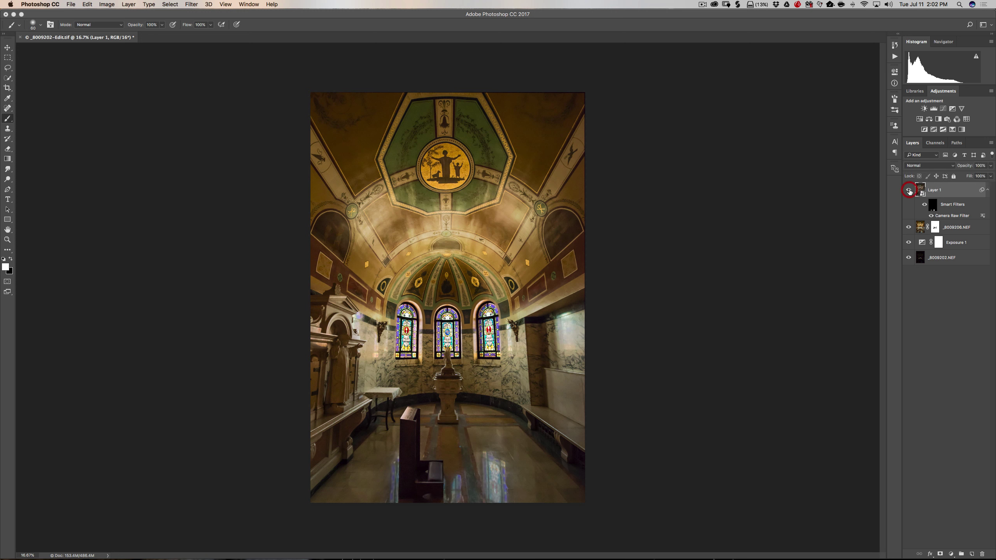
pyautogui.click(910, 191)
pyautogui.click(909, 191)
# - Switch to Lightroom and display Slide 2.psd with the question about replacing a sky with a different-sized image
pyautogui.moveTo(491, 549)
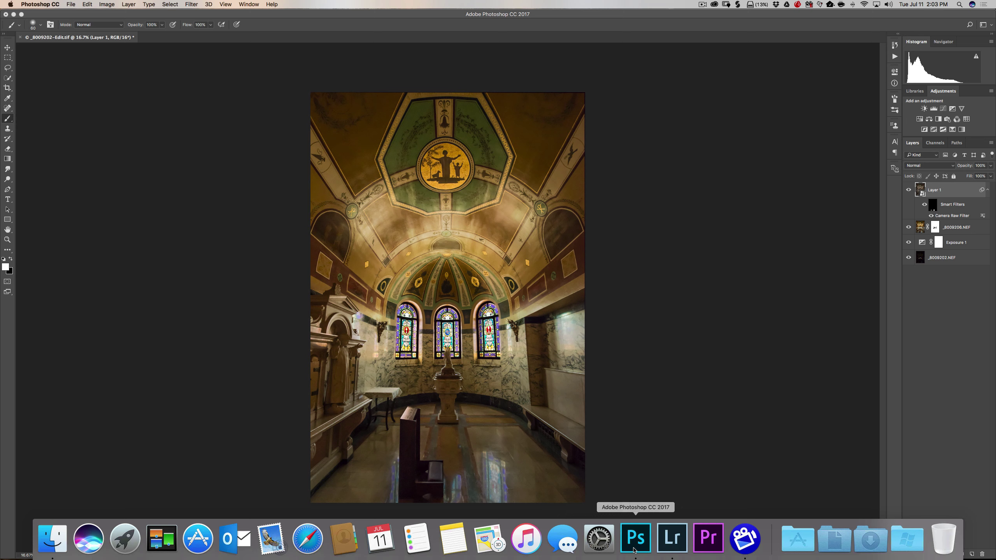
pyautogui.click(677, 543)
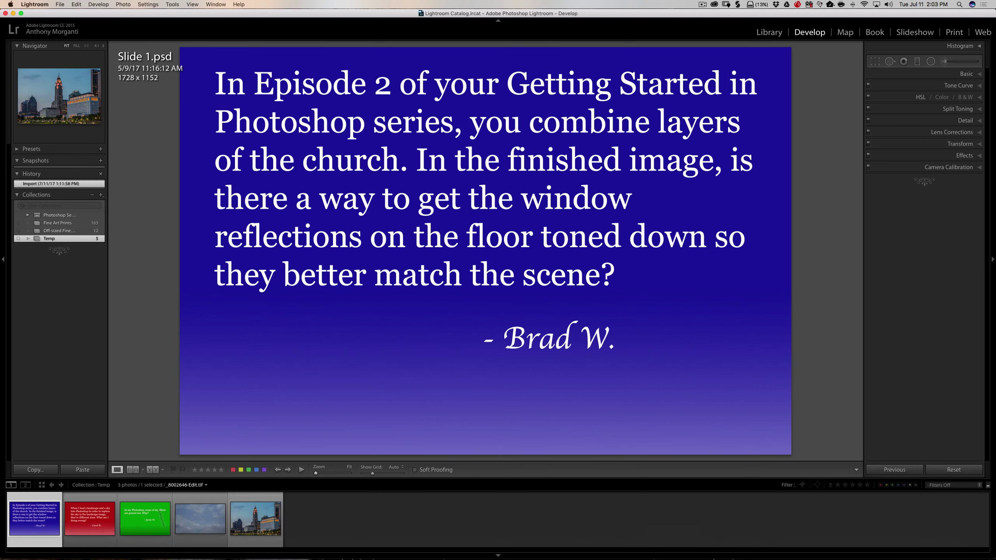
pyautogui.click(103, 525)
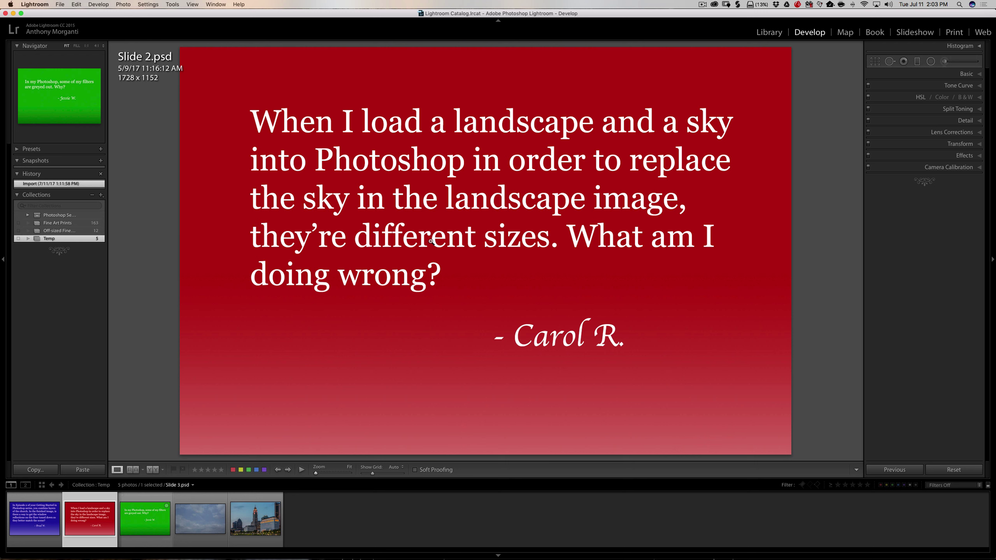
# - Compare the pixel dimensions of the city photo _8002646-Edit.tif and the sky photo BH5A8617.jpg
pyautogui.click(253, 519)
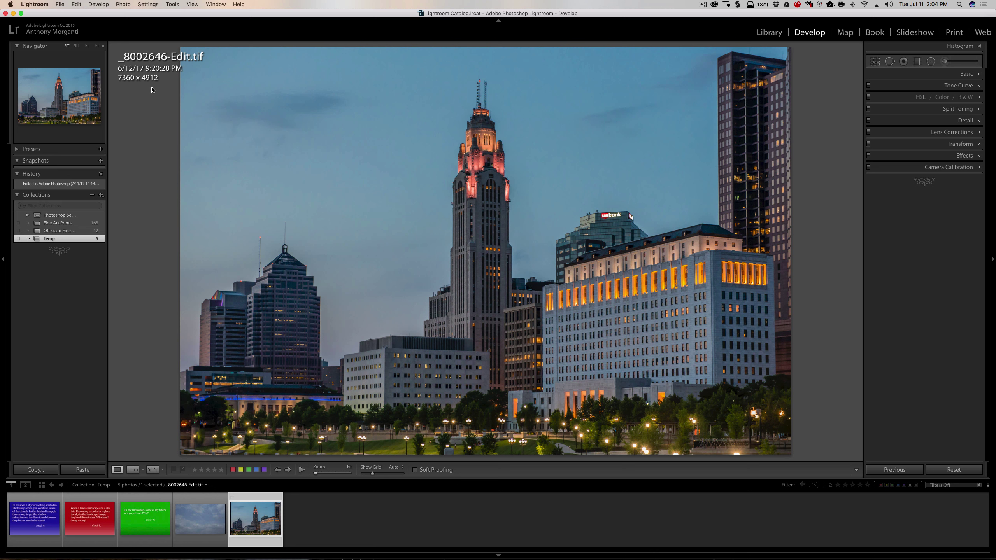
pyautogui.click(202, 523)
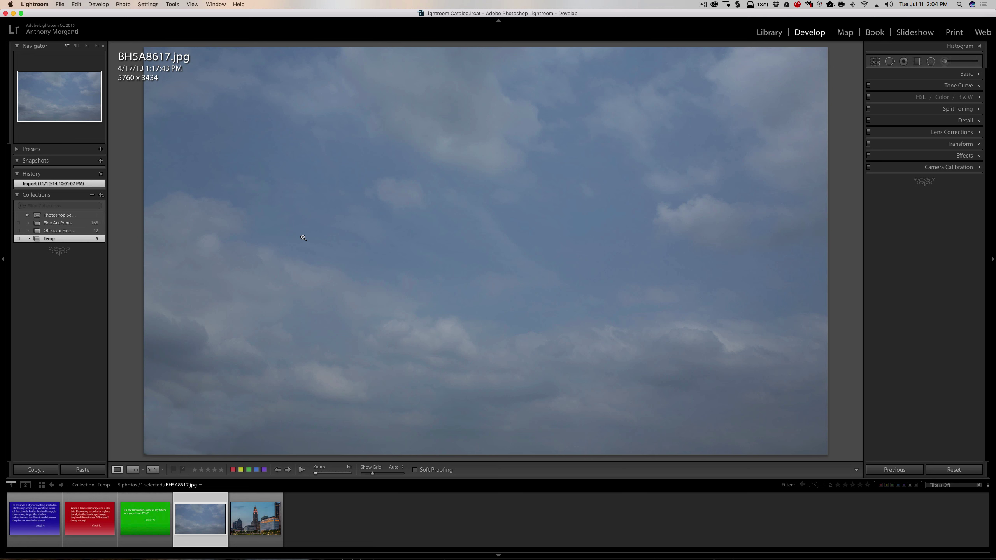
pyautogui.click(254, 533)
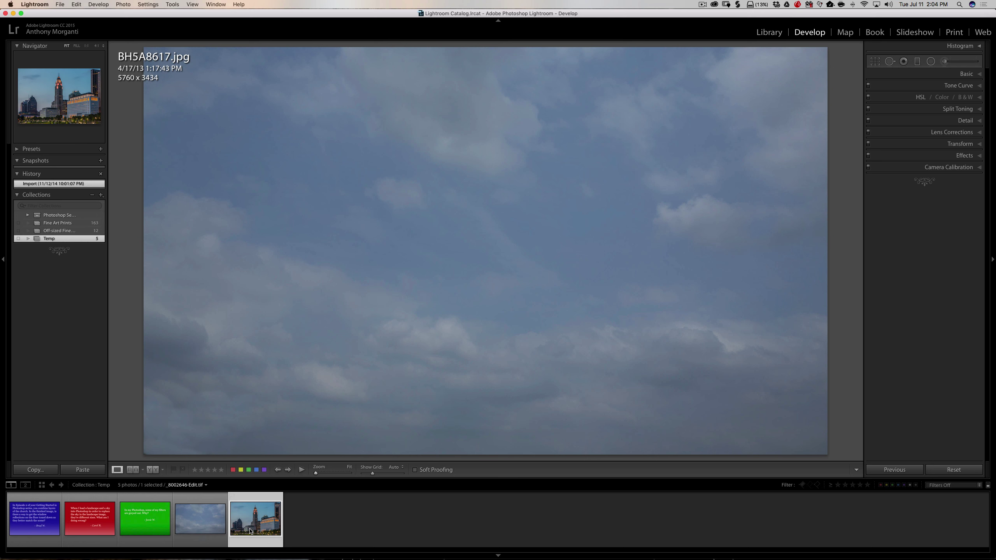
pyautogui.click(212, 525)
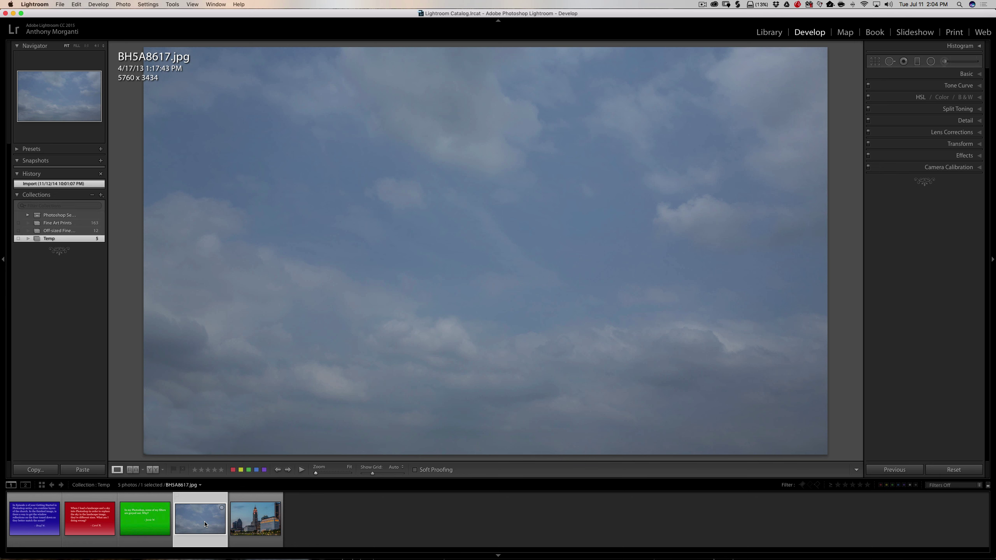
# - Open both the sky photo BH5A8617.jpg and the city photo _8002646-Edit.tif in Photoshop CC 2017 with Edit Original
pyautogui.keyDown('super'); pyautogui.click(260, 527); pyautogui.keyUp('super')
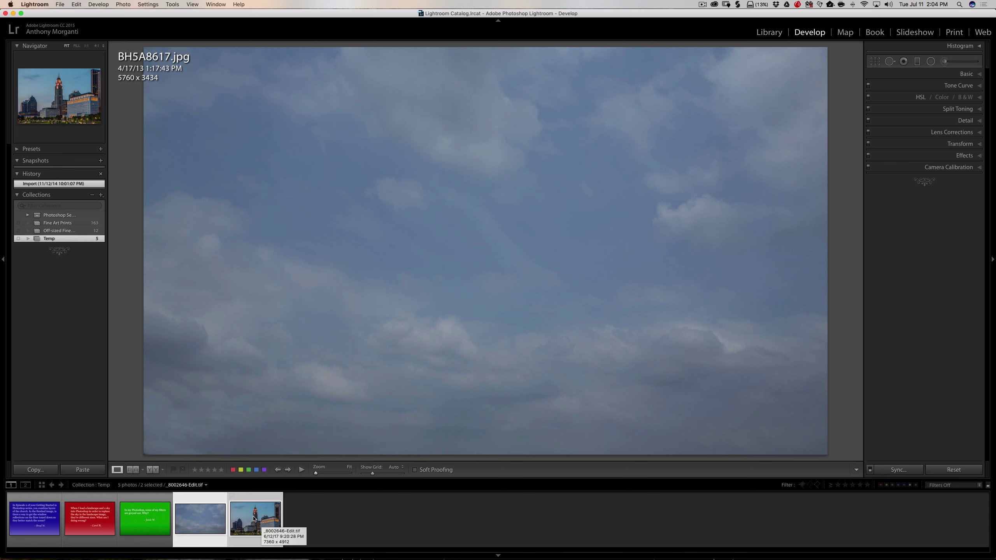
pyautogui.rightClick(253, 518)
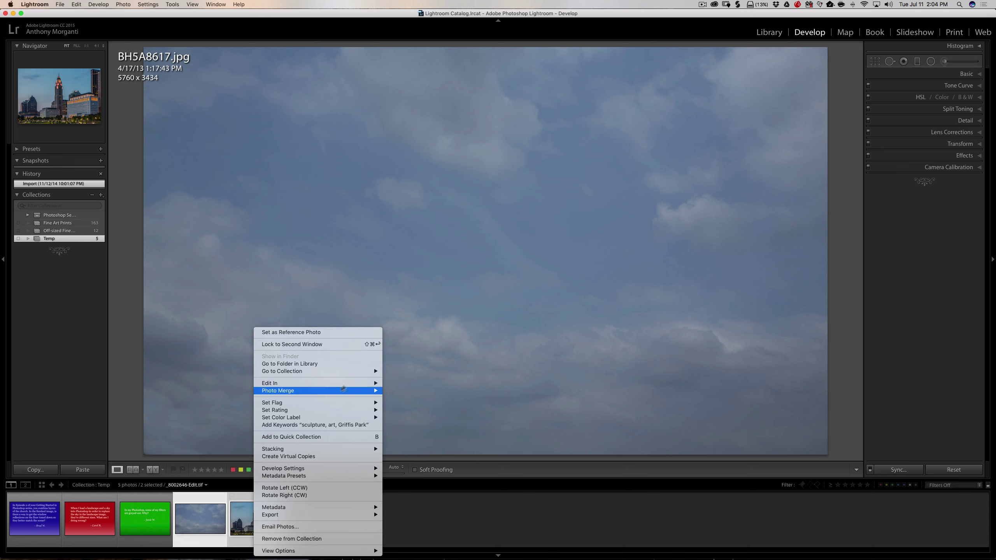
pyautogui.moveTo(351, 381)
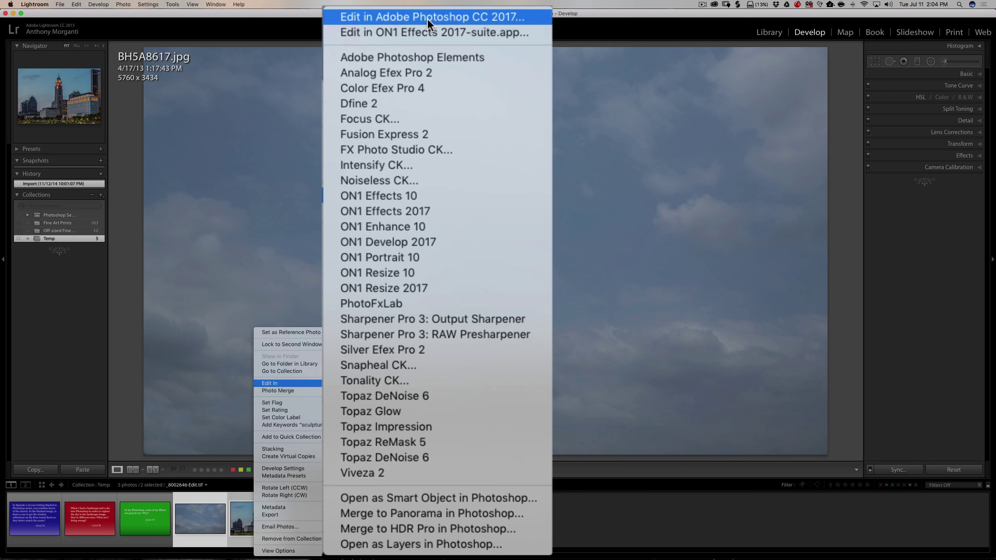
pyautogui.click(434, 17)
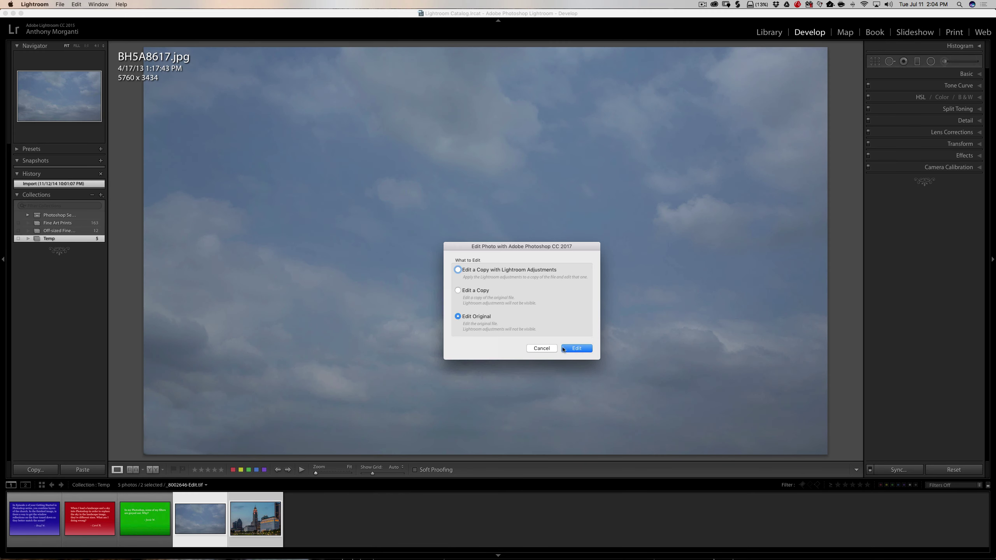
pyautogui.click(564, 349)
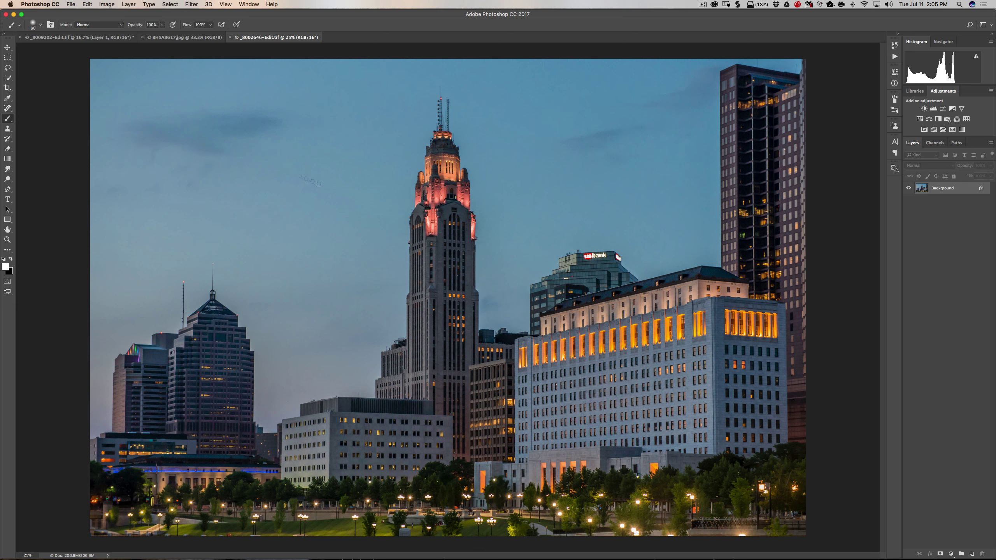
# - Bring the BH5A8617.jpg sky into _8002646-Edit.tif as a new layer and align it with the upper-left corner of the city image
pyautogui.click(164, 39)
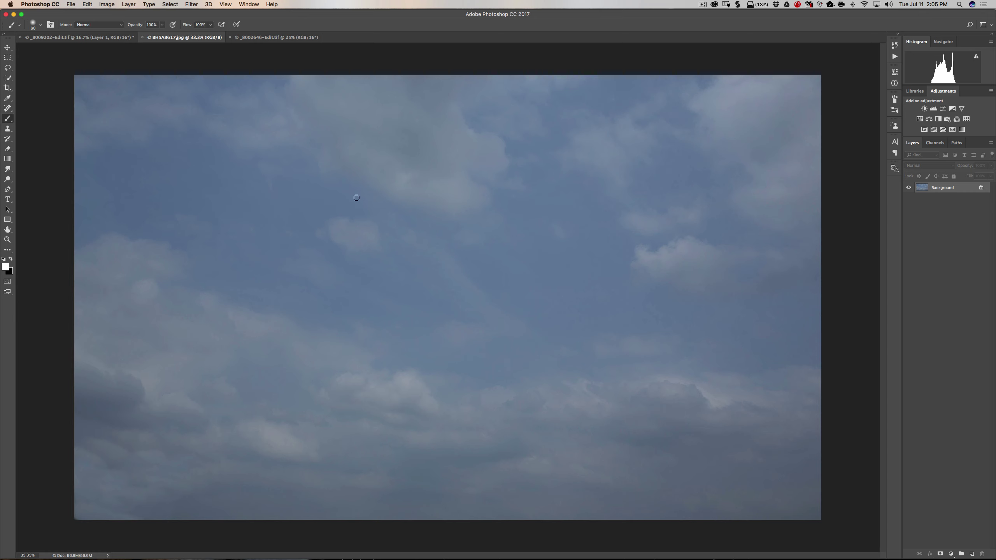
pyautogui.press('v')
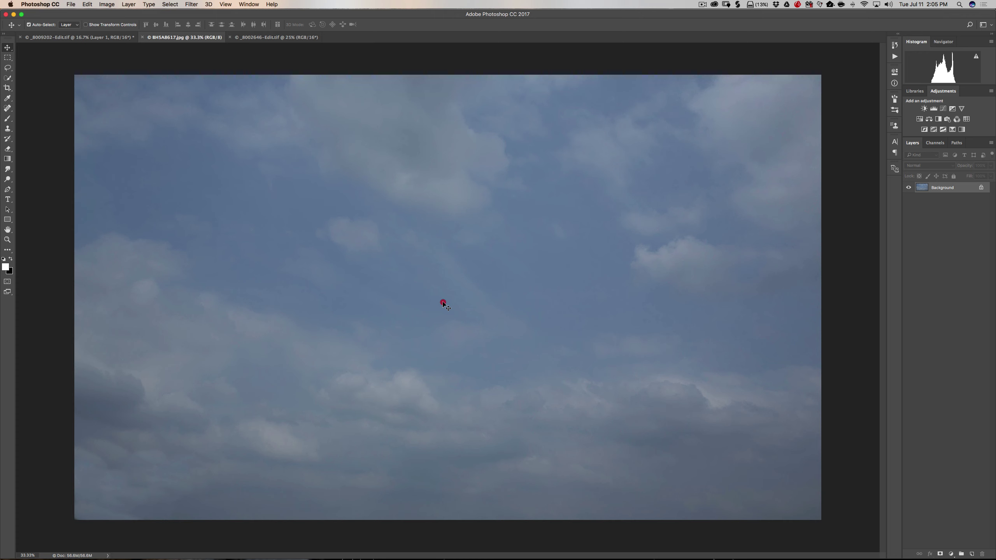
pyautogui.moveTo(443, 304); pyautogui.dragTo(461, 291)
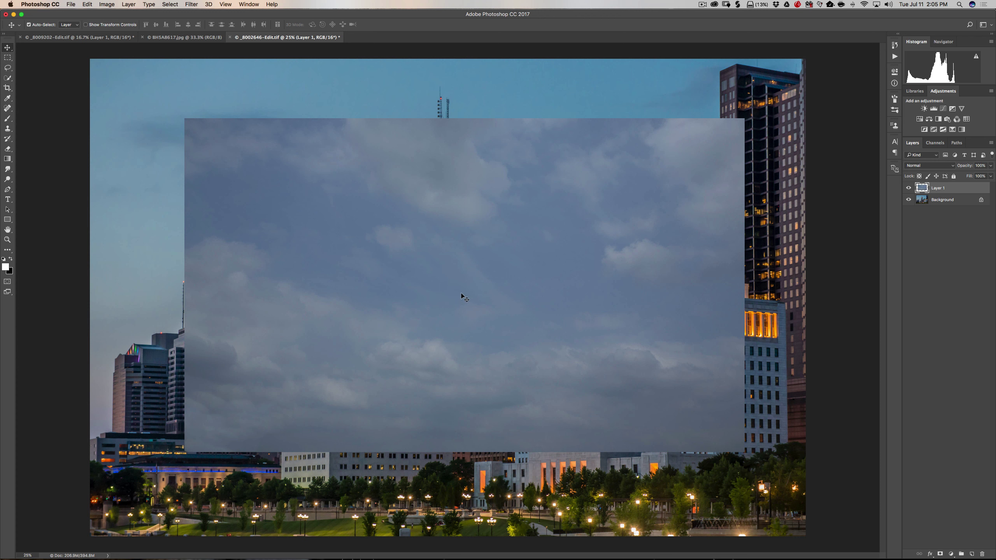
pyautogui.moveTo(428, 292); pyautogui.dragTo(354, 237)
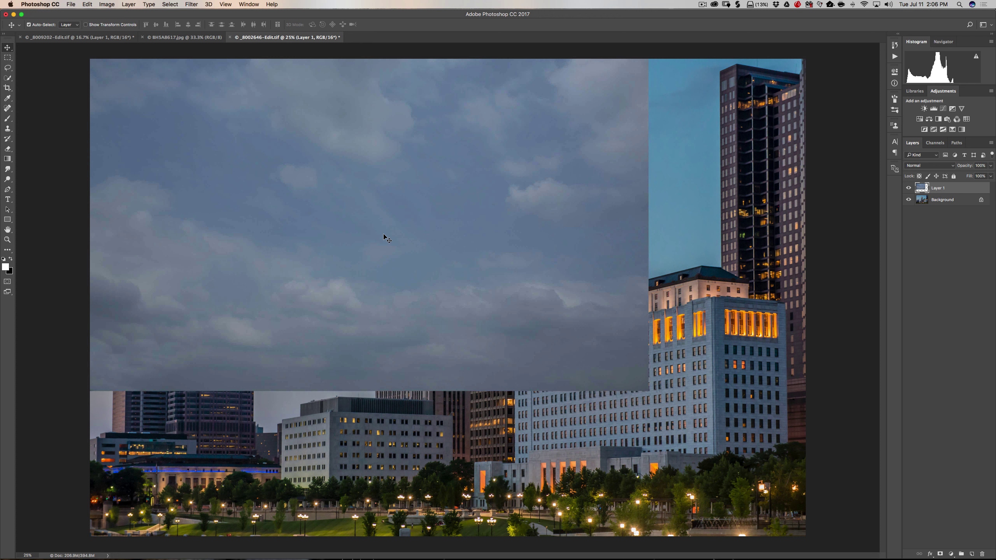
# - Free Transform the sky layer to about 129.72% width and 125.77% height so it spans the full width of the city image
pyautogui.press('super+t')
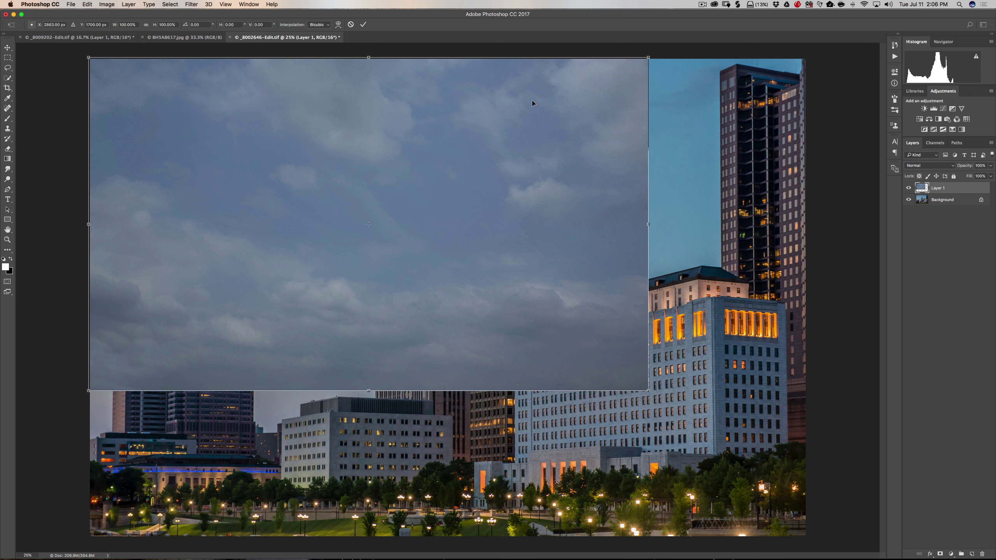
pyautogui.moveTo(647, 225)
pyautogui.mouseDown()
pyautogui.moveTo(770, 225)
pyautogui.moveTo(649, 225)
pyautogui.moveTo(666, 224)
pyautogui.mouseUp()
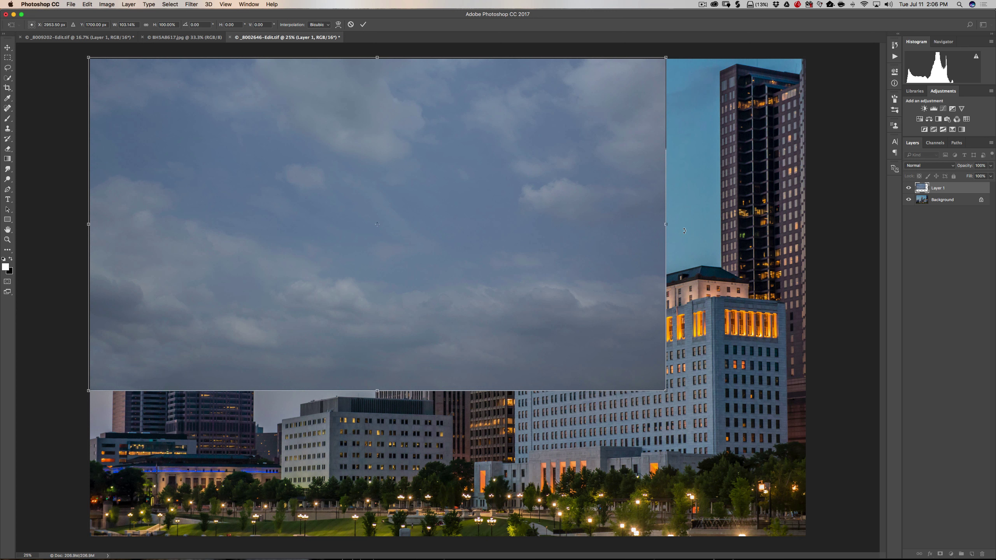
pyautogui.press('shift')
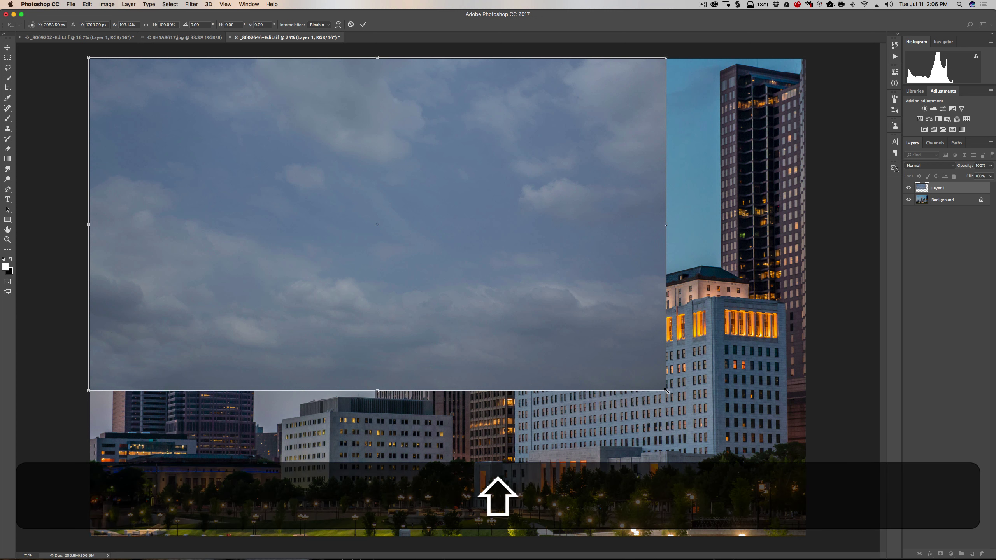
pyautogui.moveTo(665, 390); pyautogui.dragTo(811, 472)
pyautogui.moveTo(621, 389)
pyautogui.mouseDown()
pyautogui.moveTo(623, 275)
pyautogui.moveTo(627, 357)
pyautogui.mouseUp()
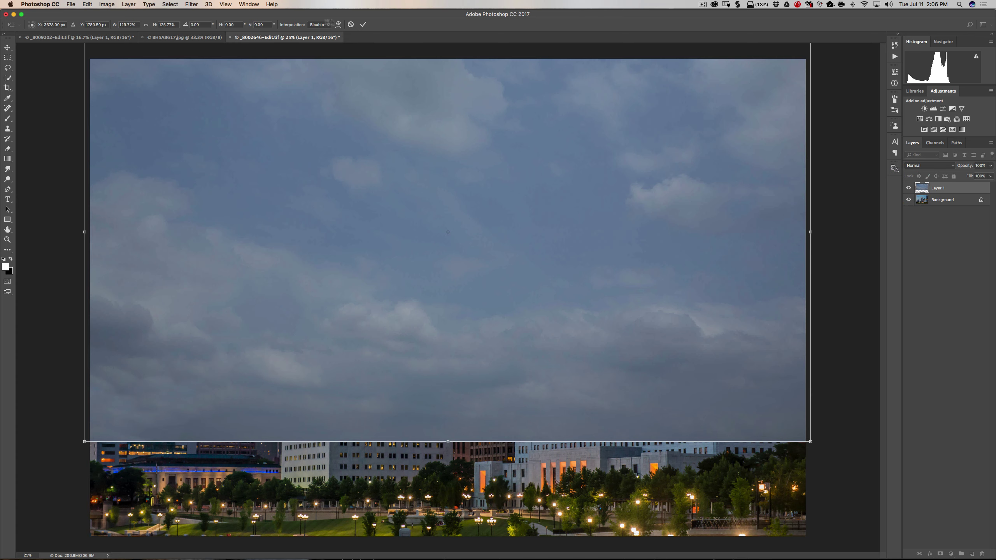
pyautogui.click(363, 25)
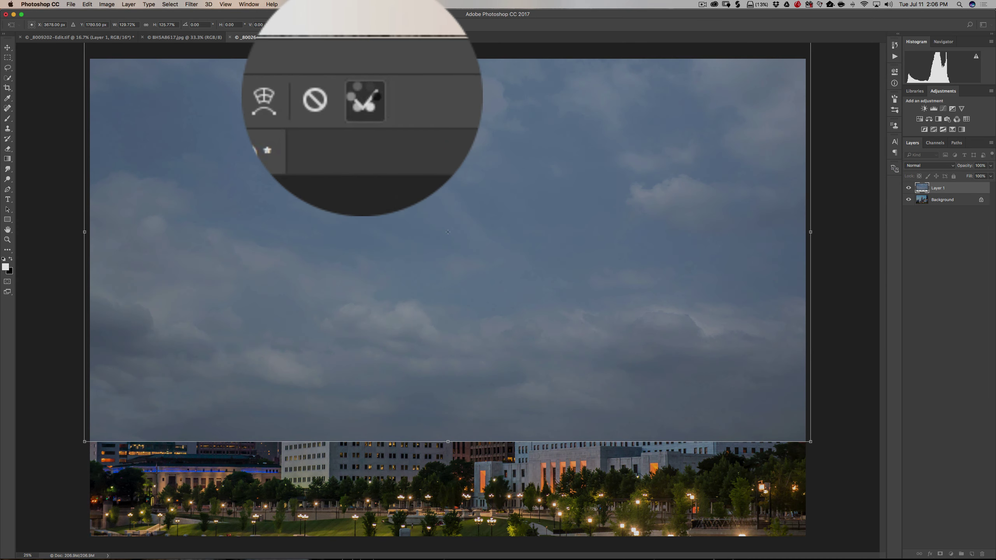
# - Hide the sky layer, and switch to Lightroom to display Slide 3.psd with the question about greyed-out filters
pyautogui.click(909, 188)
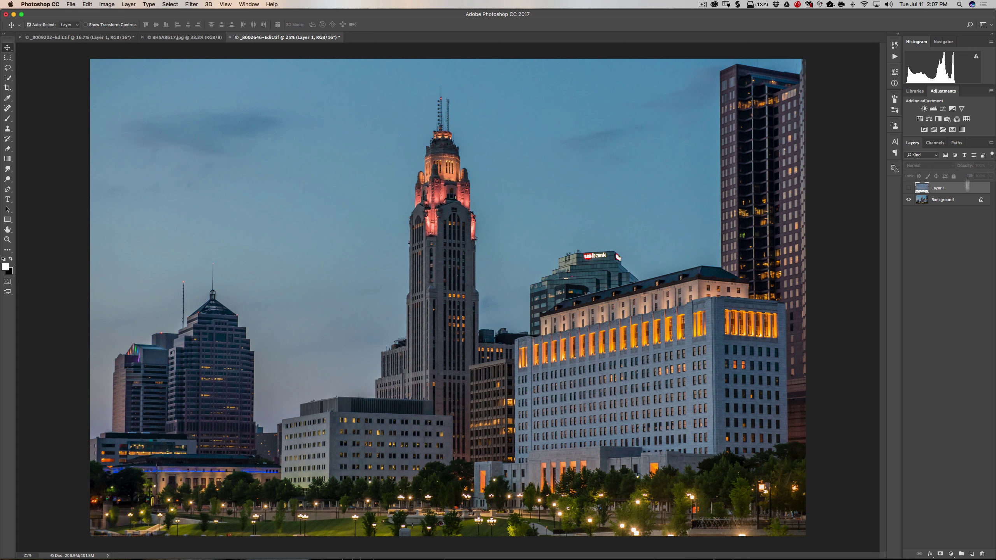
pyautogui.moveTo(650, 559)
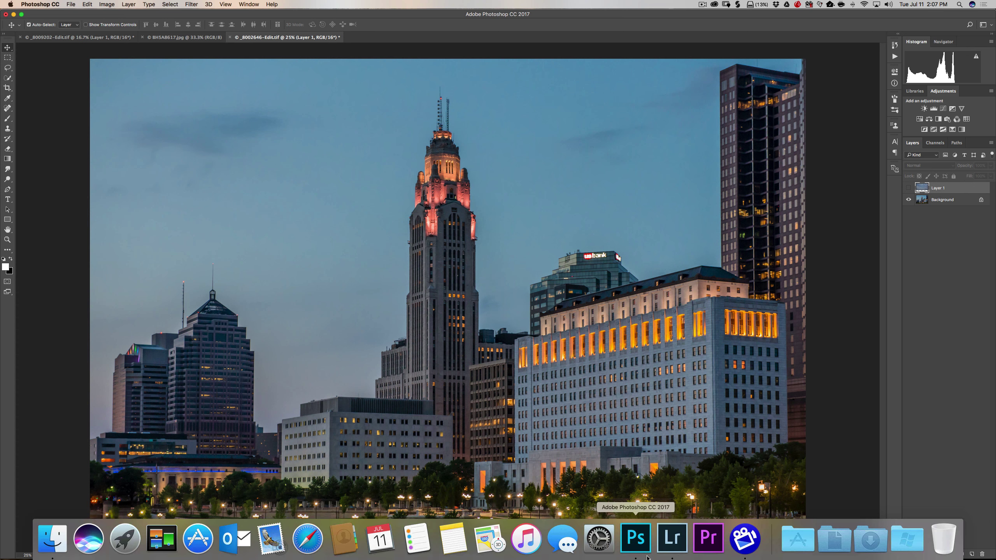
pyautogui.click(671, 538)
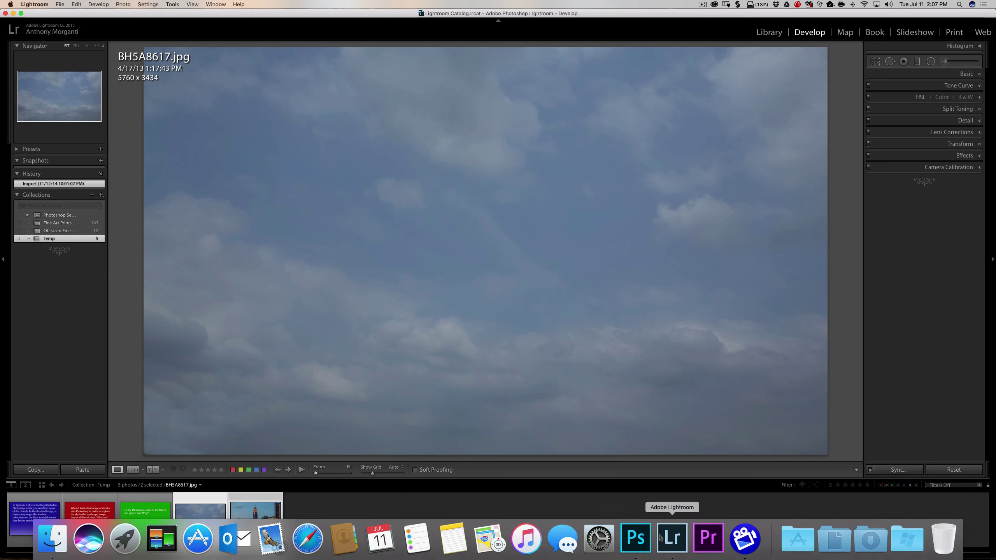
pyautogui.click(148, 534)
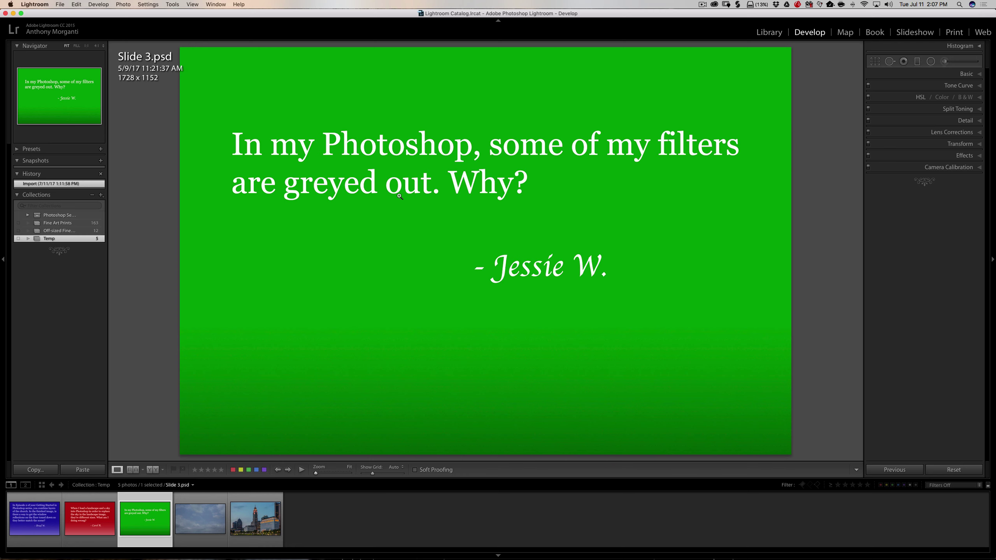
# - Return to Photoshop and check which filters are available while Layer 1 is selected but hidden
pyautogui.moveTo(417, 555)
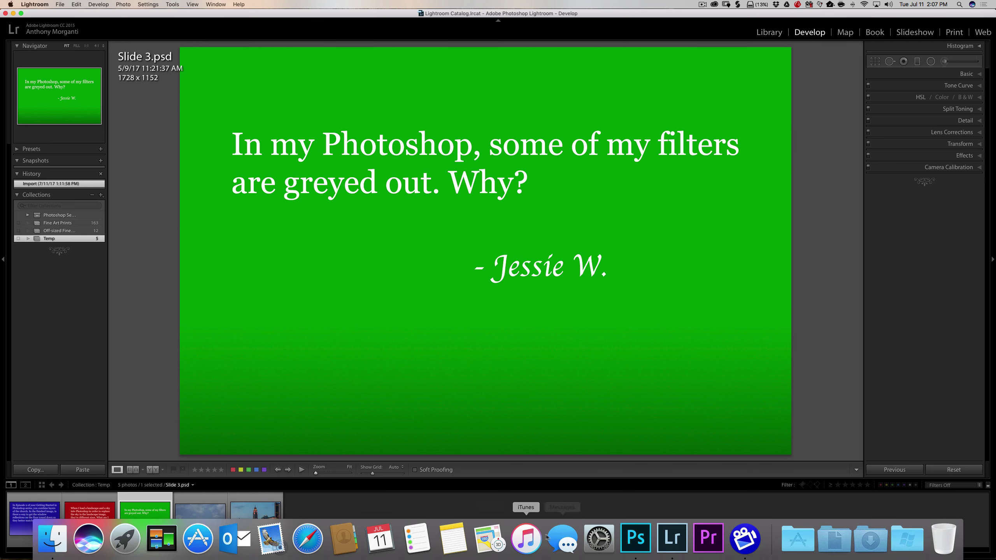
pyautogui.click(634, 539)
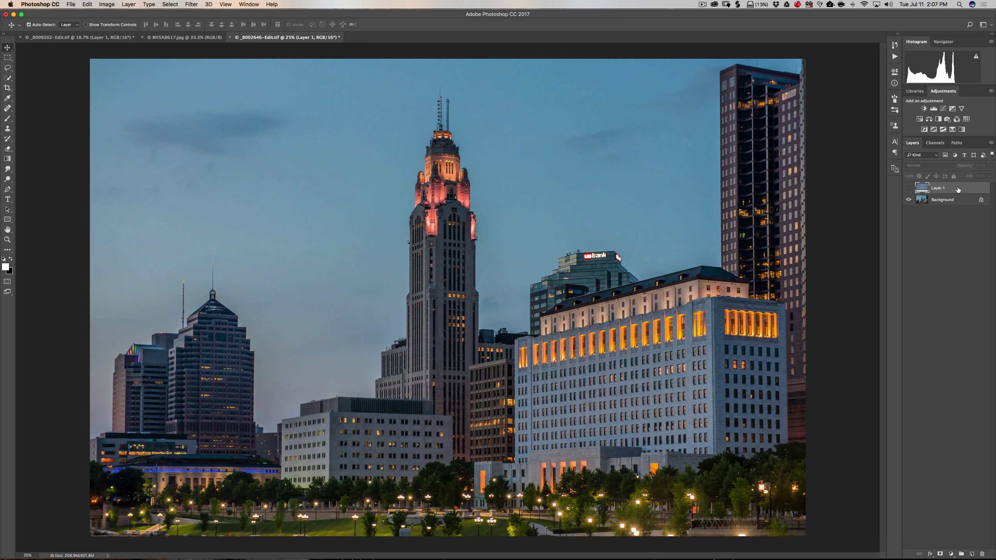
pyautogui.click(191, 5)
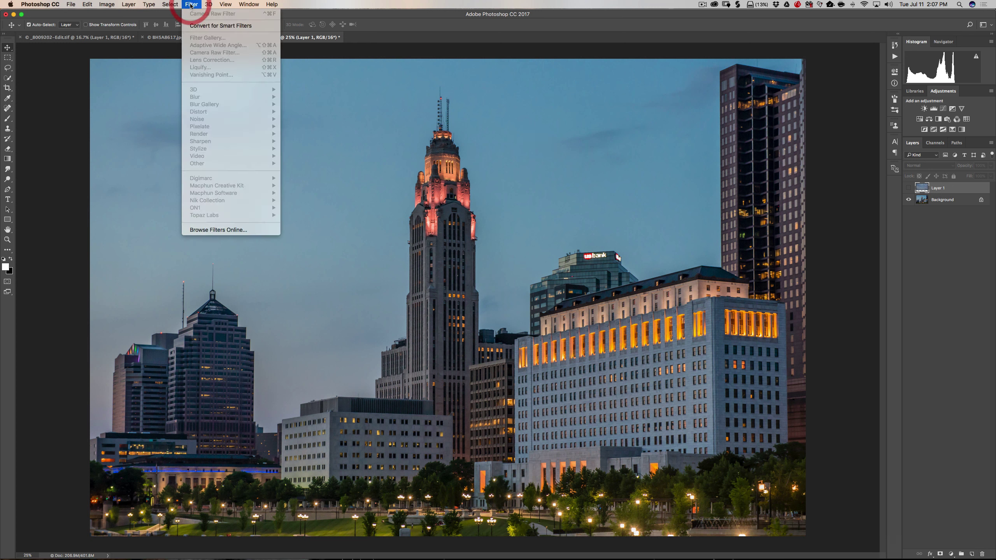
pyautogui.click(922, 186)
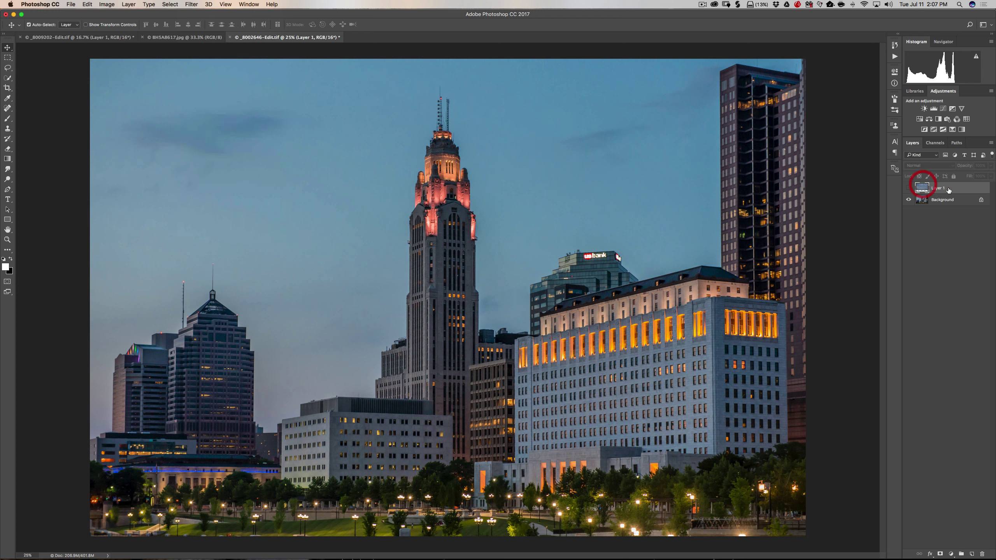
pyautogui.click(908, 188)
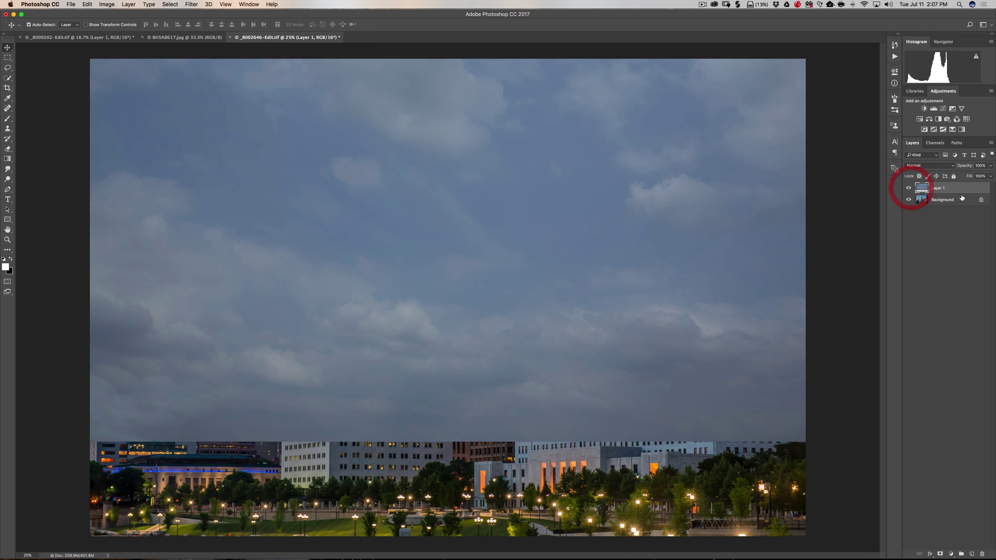
pyautogui.click(909, 189)
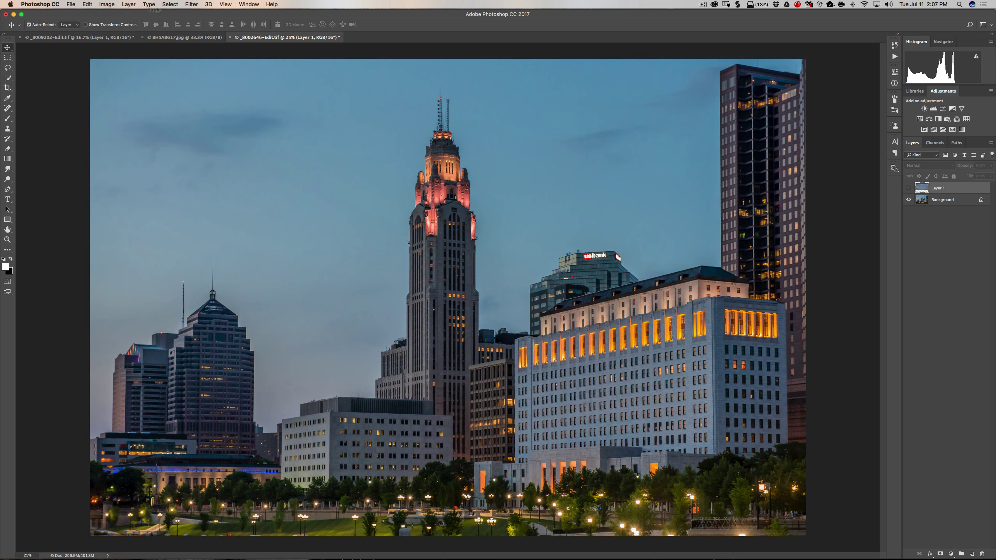
pyautogui.click(192, 5)
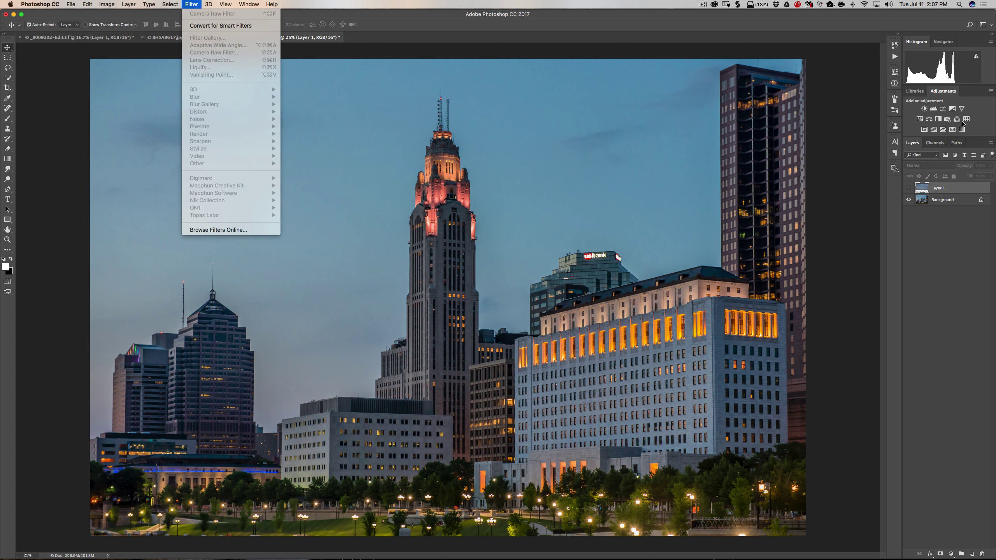
# - Show Layer 1 again and examine which filters, including the Stylize group, can be used on it
pyautogui.click(909, 188)
pyautogui.click(909, 188)
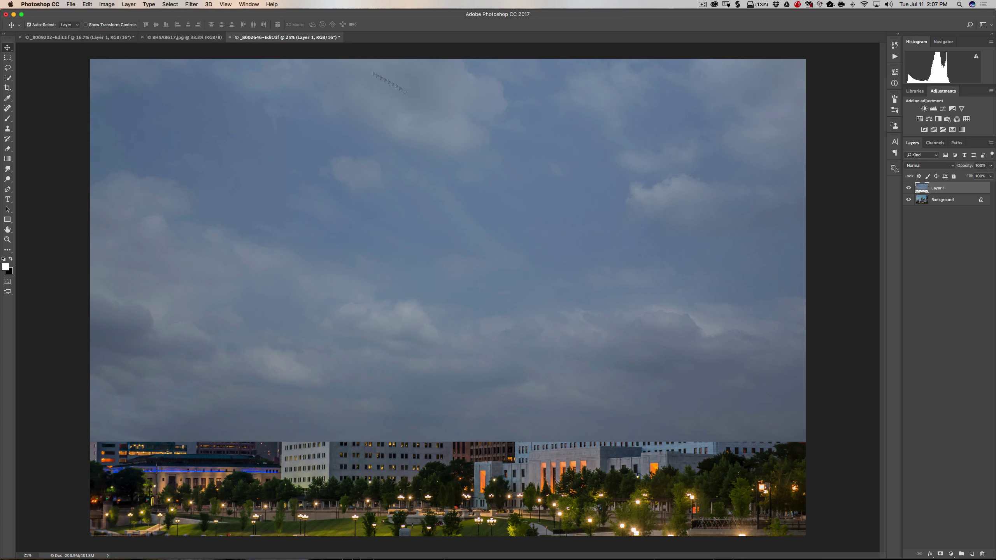
pyautogui.click(192, 4)
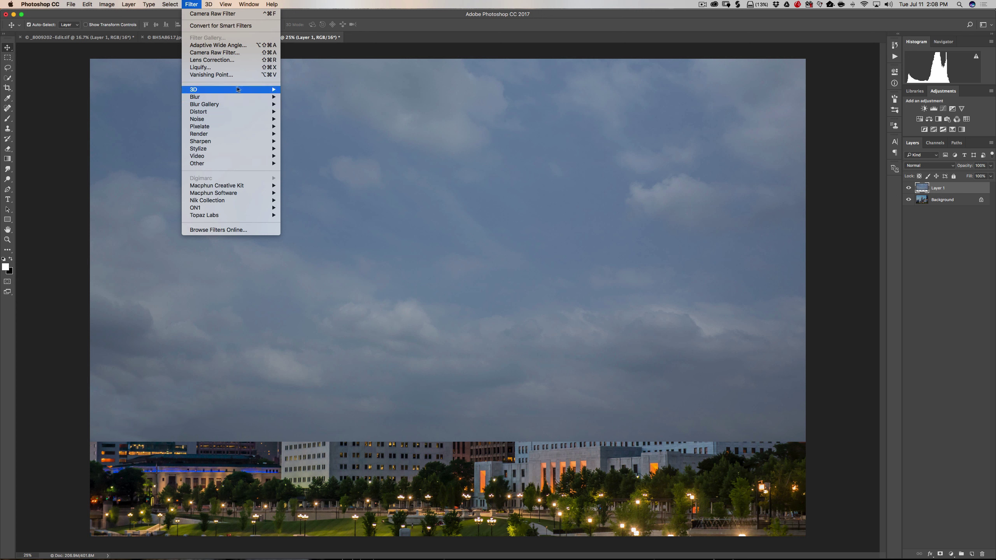
pyautogui.moveTo(241, 99)
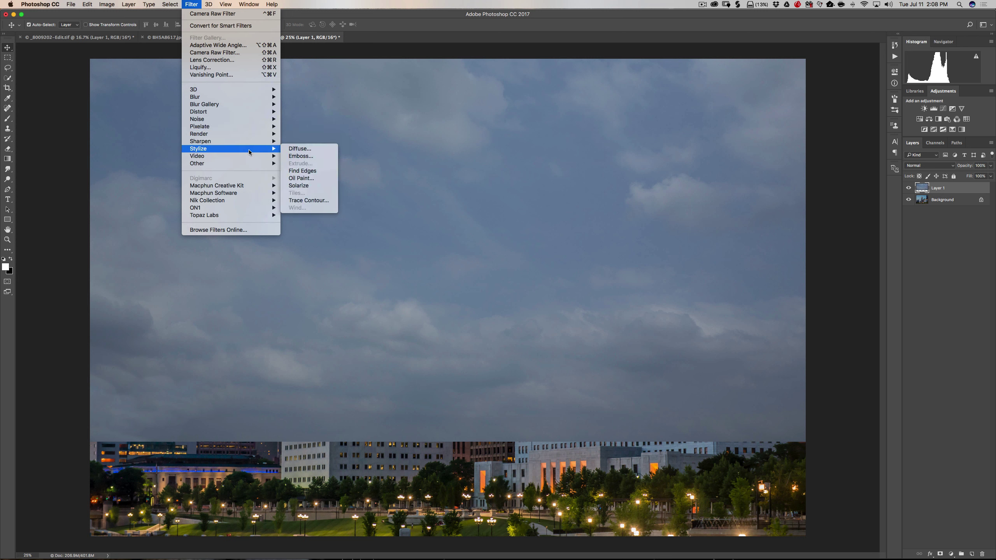
pyautogui.click(426, 63)
# - Examine which filters are available for the smart object Layer 1 in the church image _8009202-Edit.tif
pyautogui.click(101, 39)
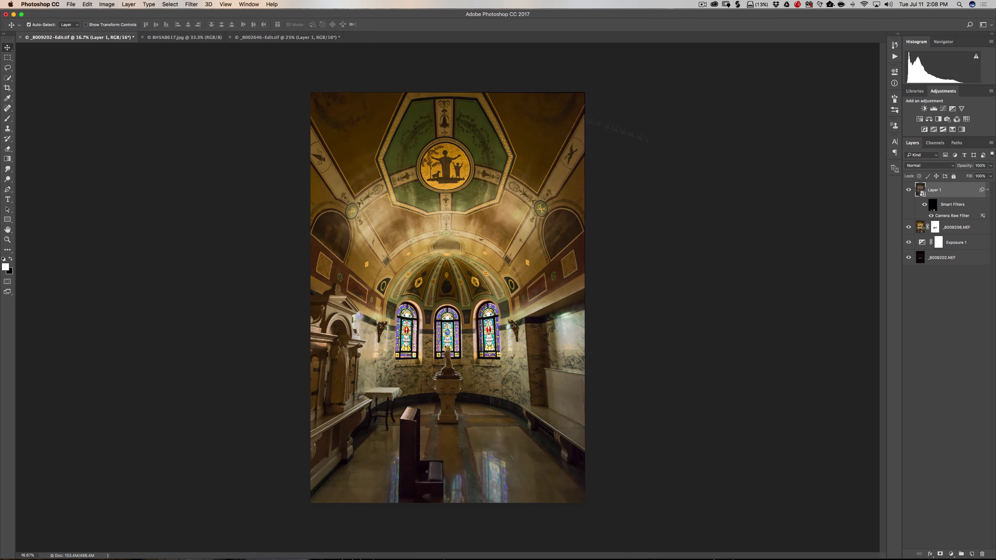
pyautogui.click(192, 4)
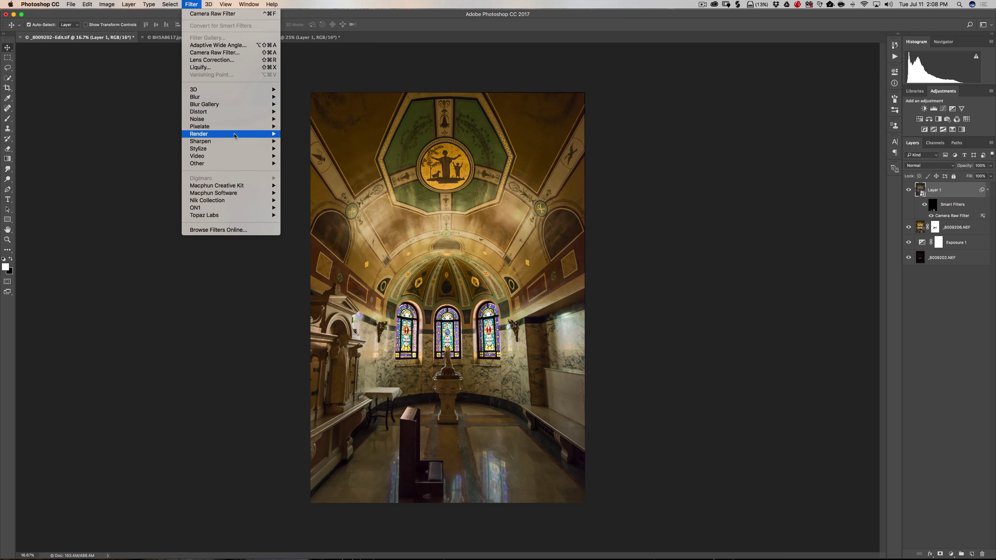
pyautogui.moveTo(239, 136)
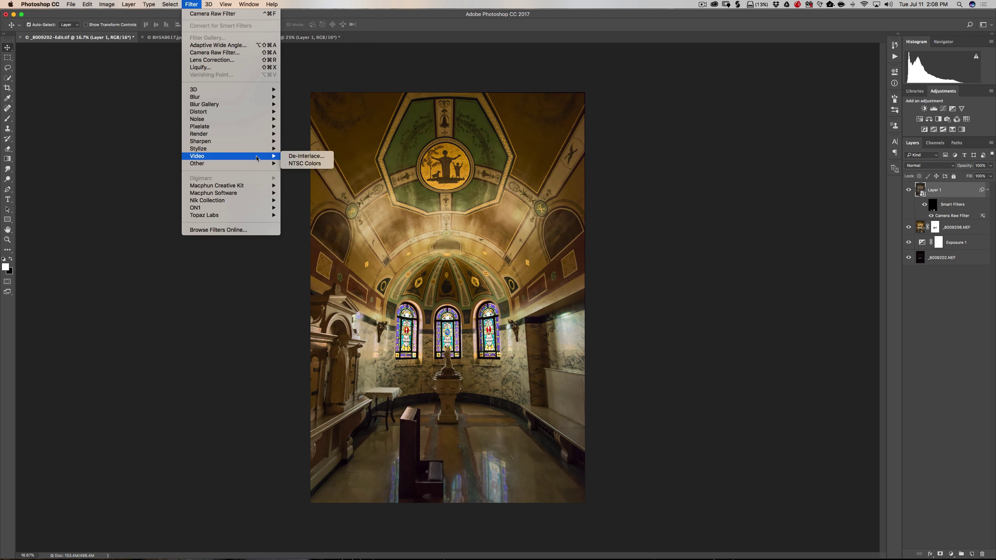
pyautogui.click(372, 39)
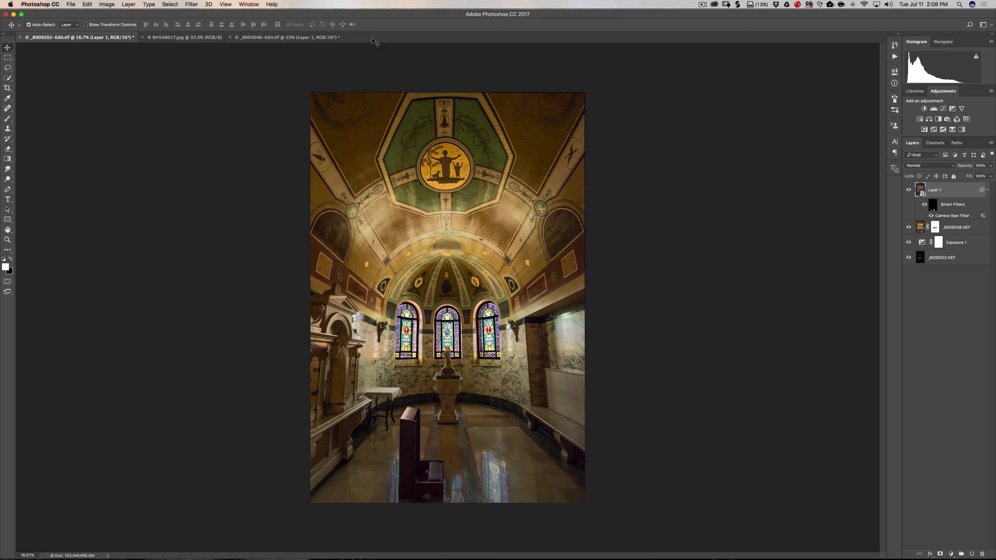
# - Return to the city image _8002646-Edit.tif and delete its sky layer
pyautogui.click(279, 37)
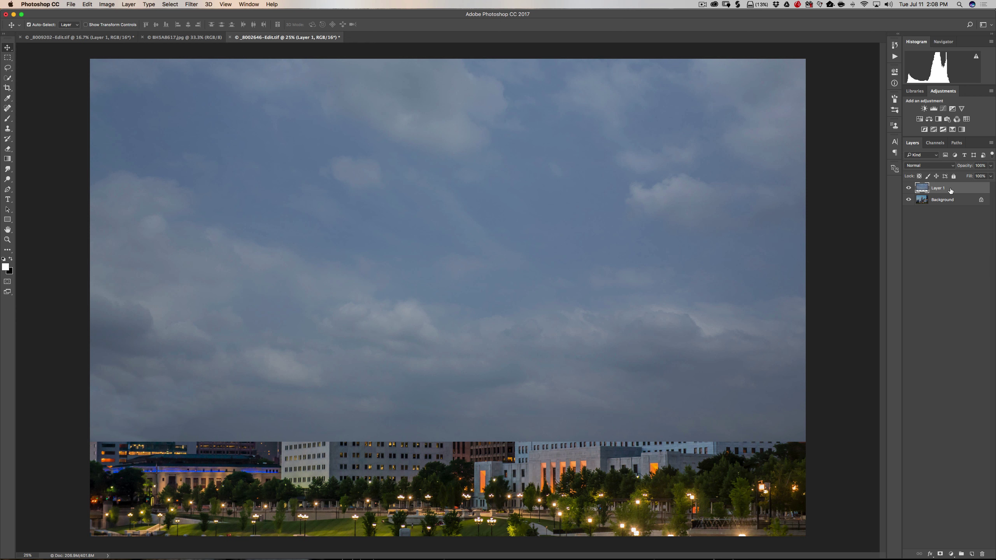
pyautogui.press('BackSpace')
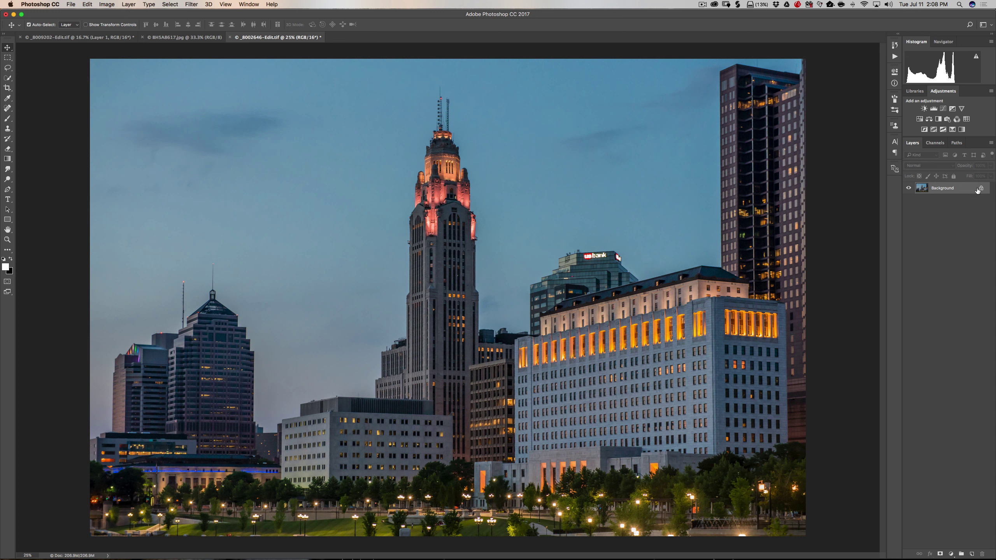
# - Check which filters are available for the locked Background layer, and unlock it into a regular layer
pyautogui.click(196, 6)
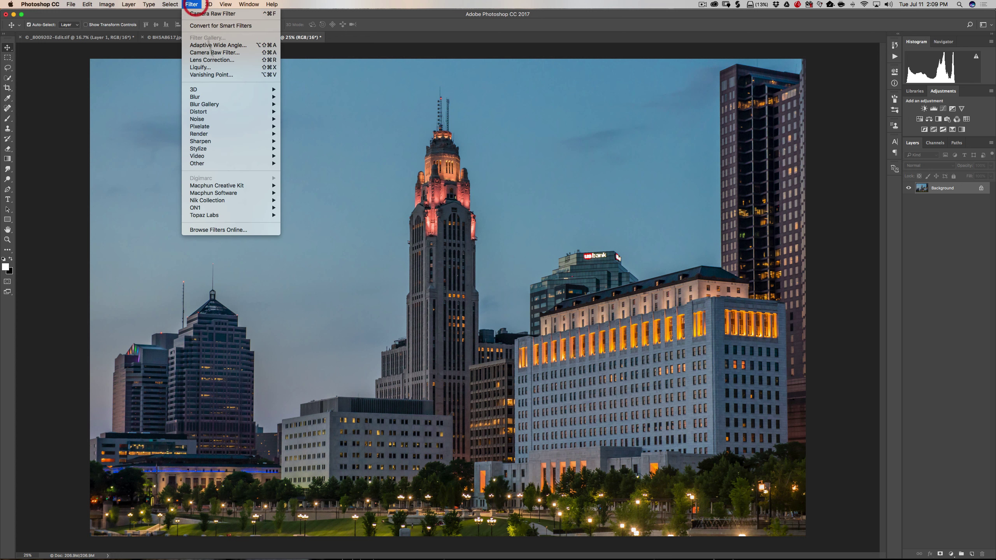
pyautogui.moveTo(231, 157)
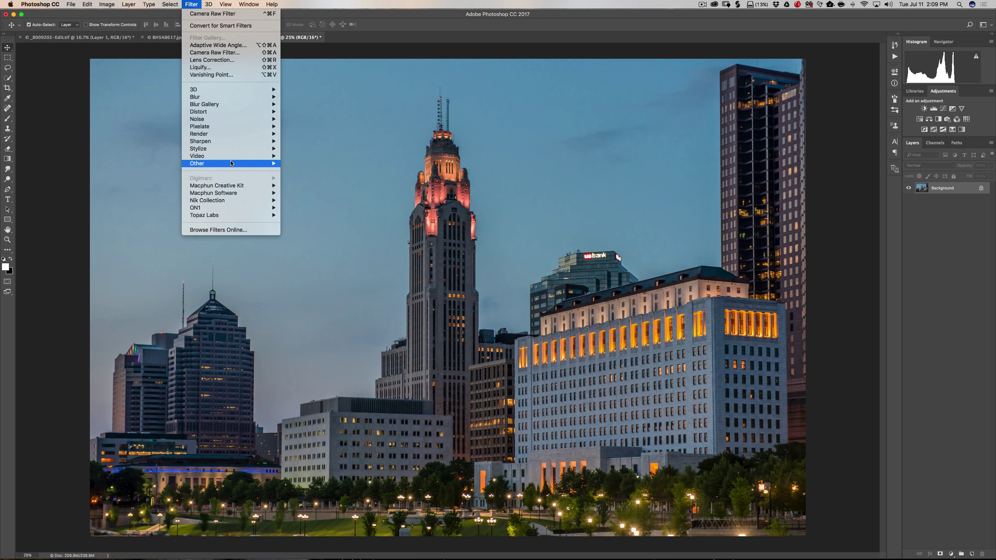
pyautogui.click(456, 49)
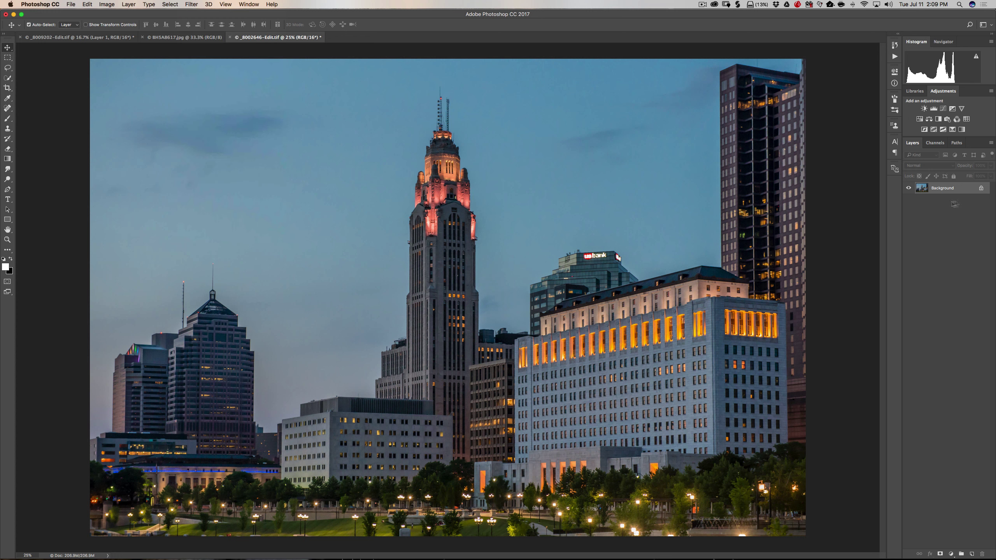
pyautogui.click(982, 189)
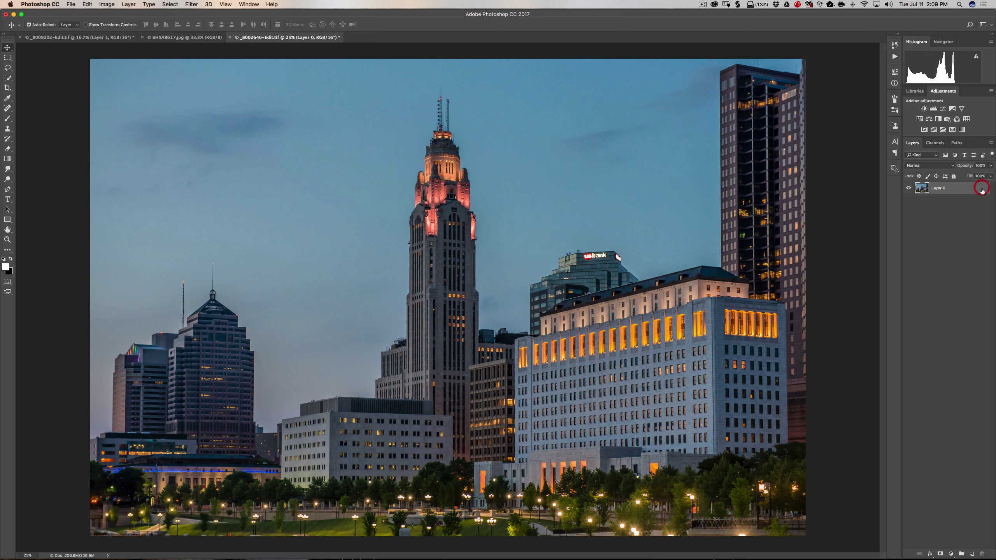